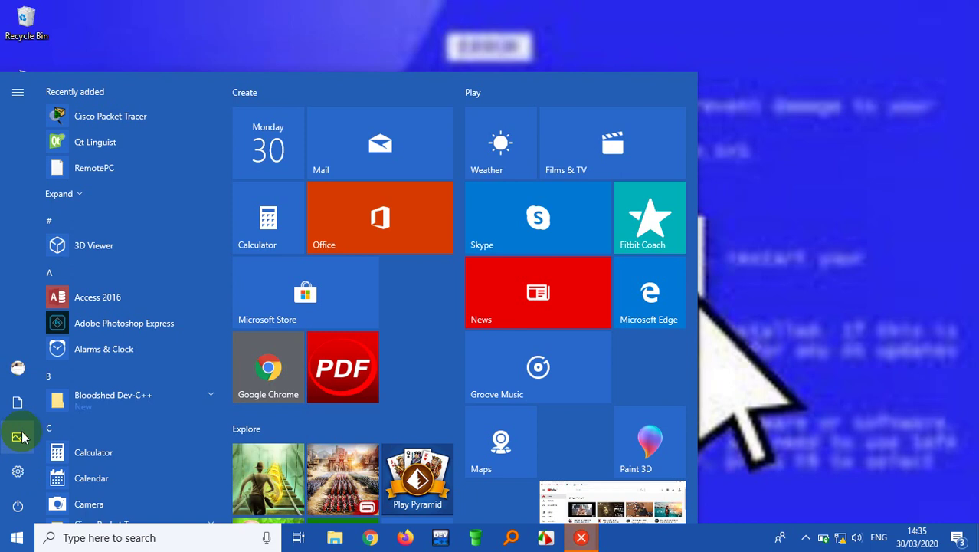
# Step: Open the Personalisation category in Windows Settings
pyautogui.click(17, 471)
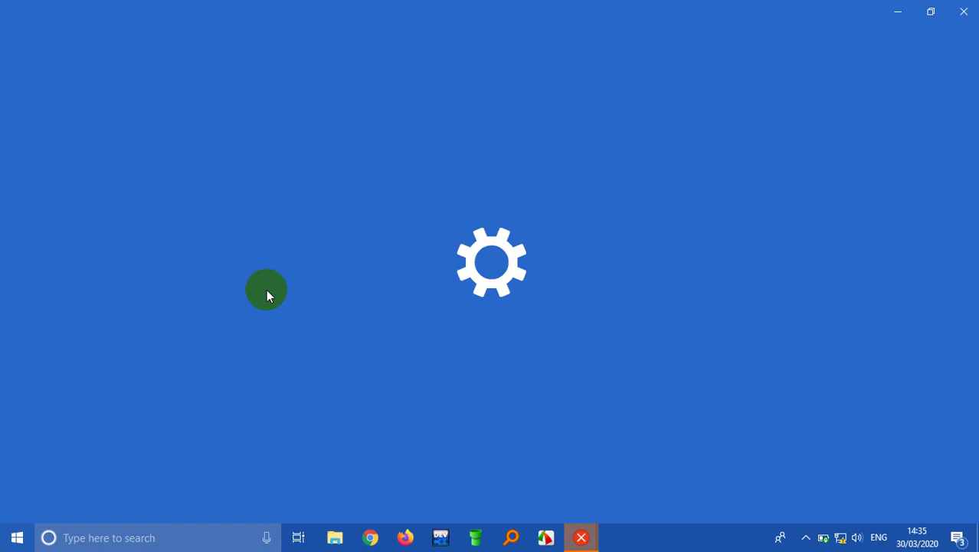
pyautogui.click(510, 251)
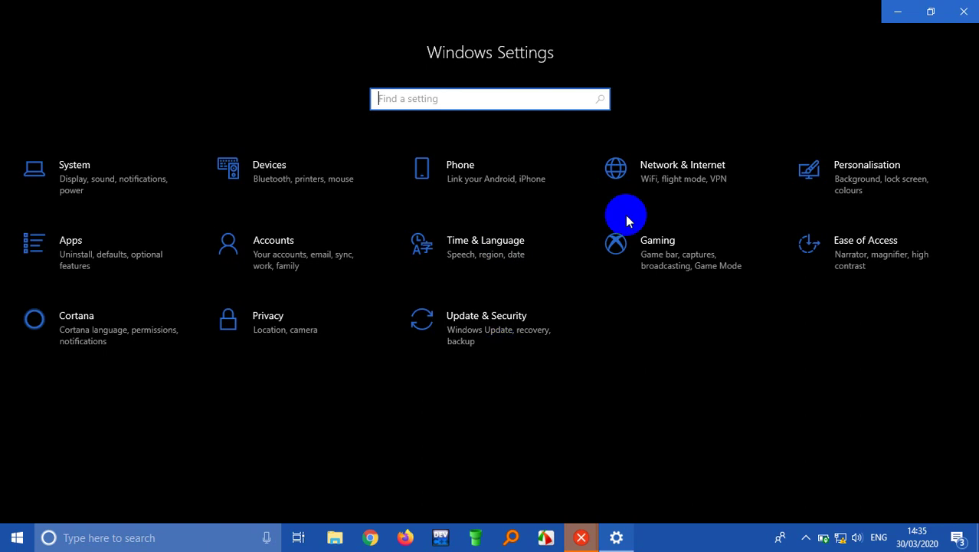
pyautogui.click(837, 181)
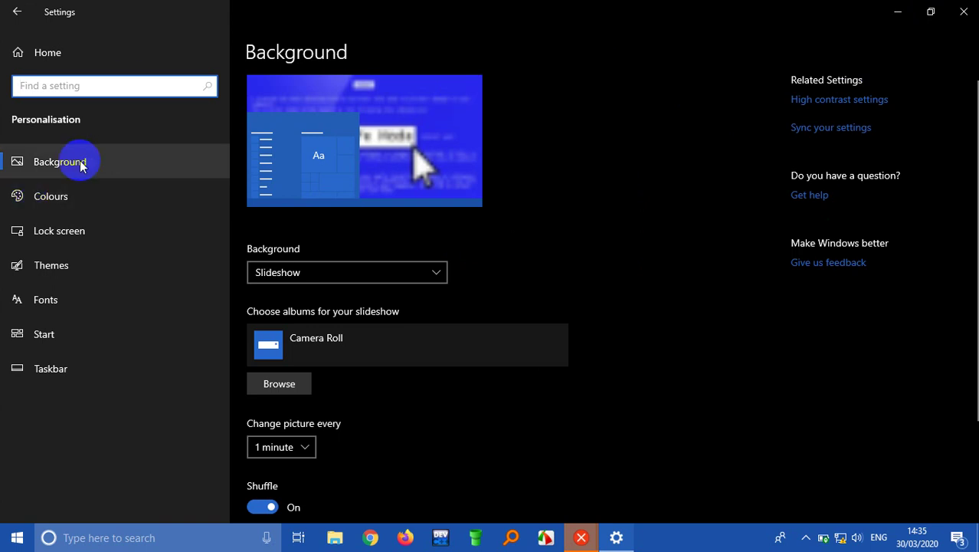
# Step: Search the settings for "screen saver" and open the option to change the screen saver
pyautogui.click(124, 83)
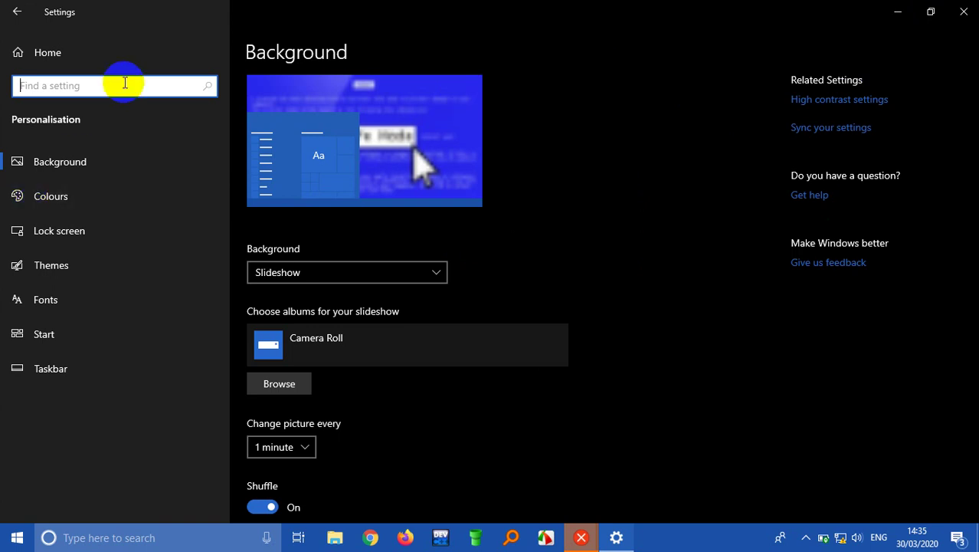
pyautogui.write('screen ')
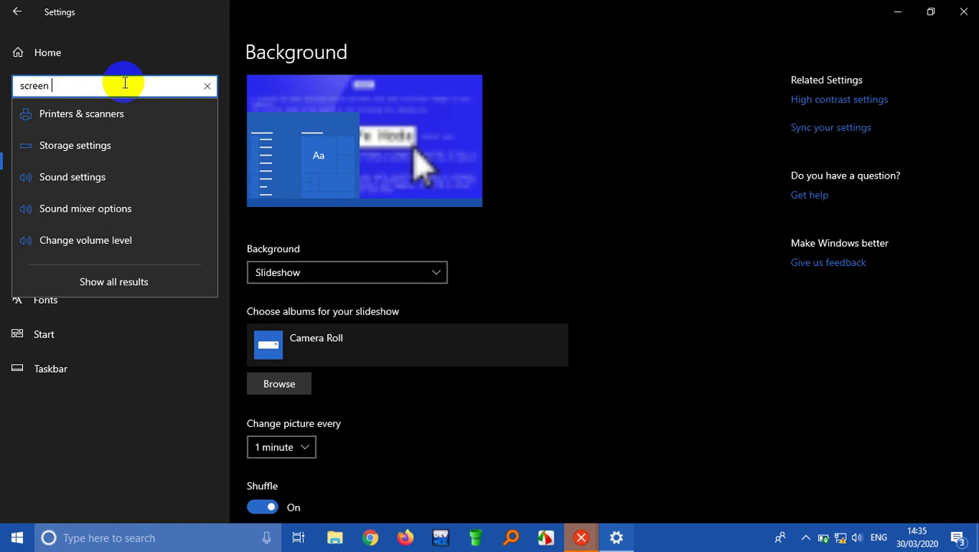
pyautogui.write('saver')
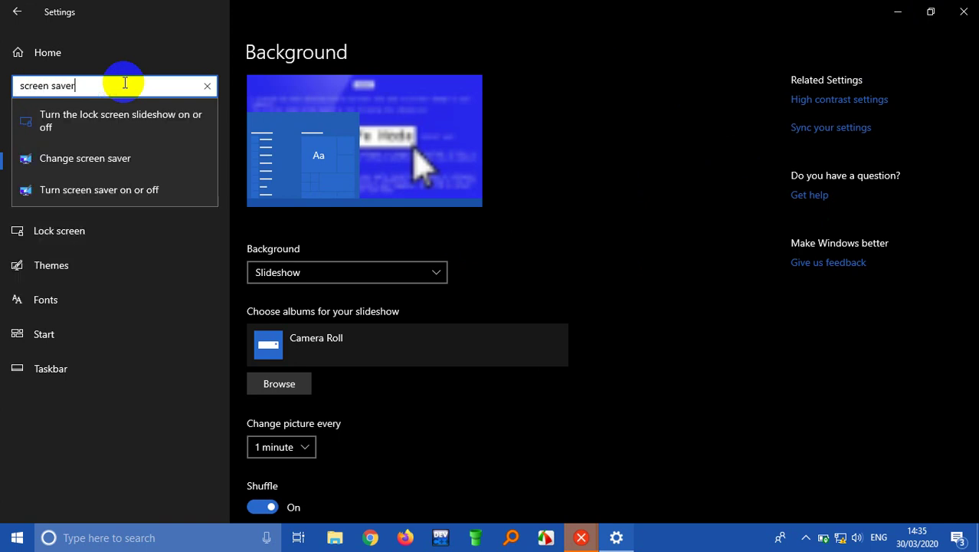
pyautogui.click(119, 159)
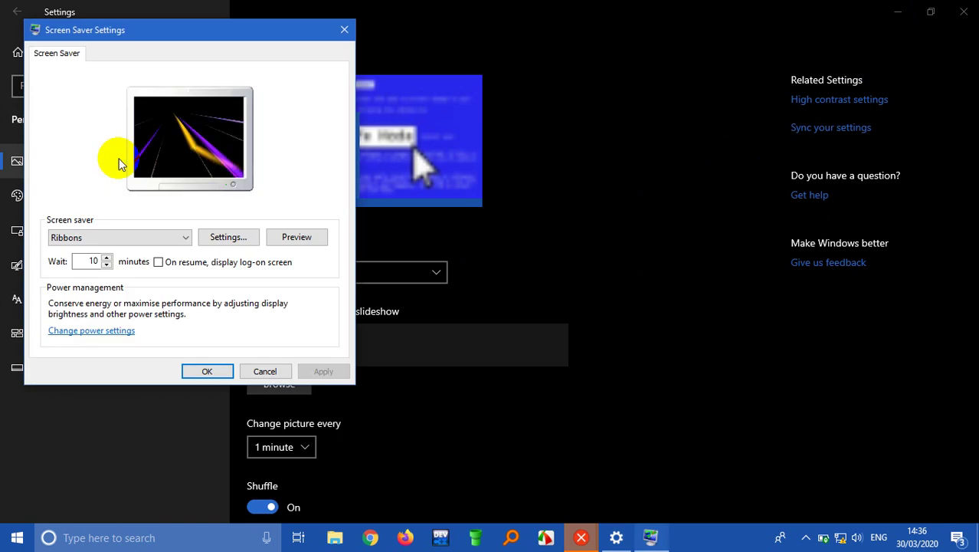
# Step: Choose 3D Text as the screen saver
pyautogui.click(186, 238)
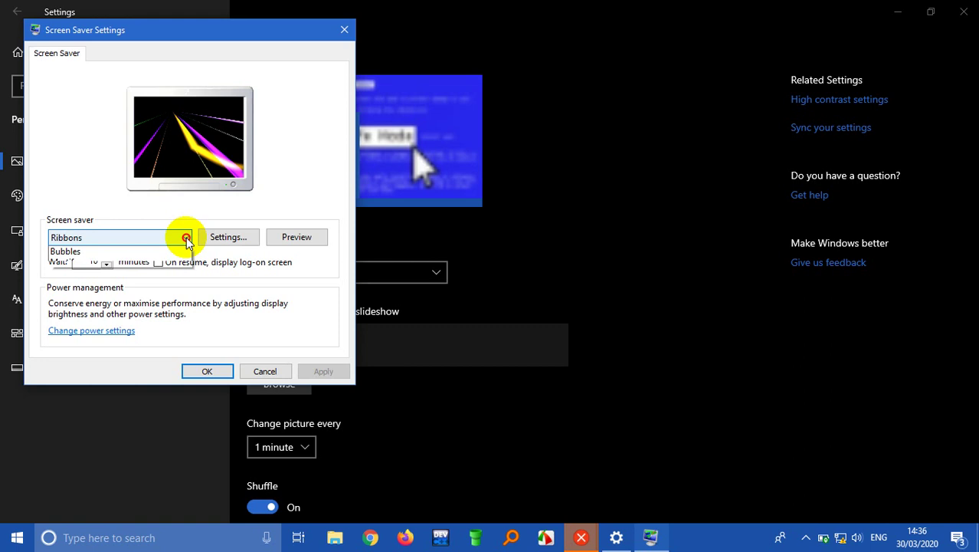
pyautogui.click(178, 251)
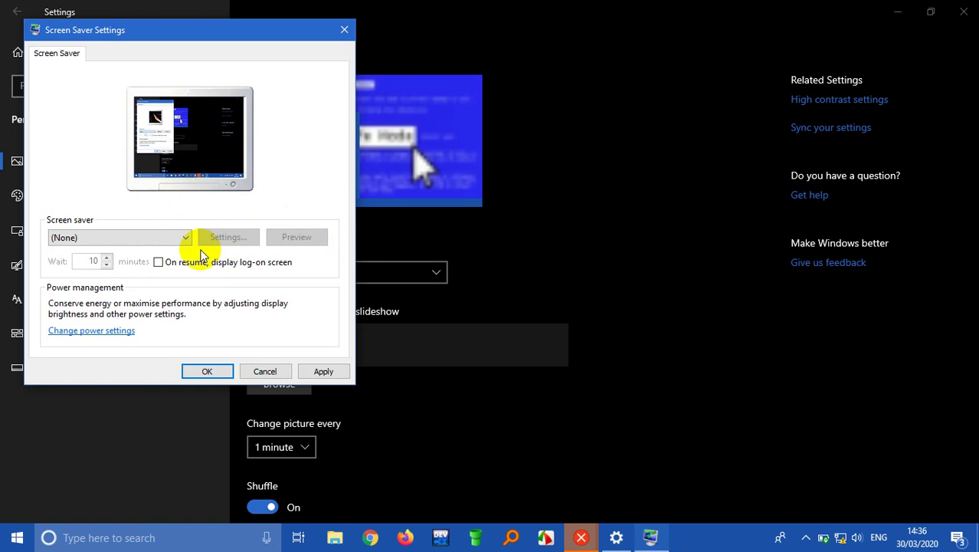
pyautogui.click(179, 252)
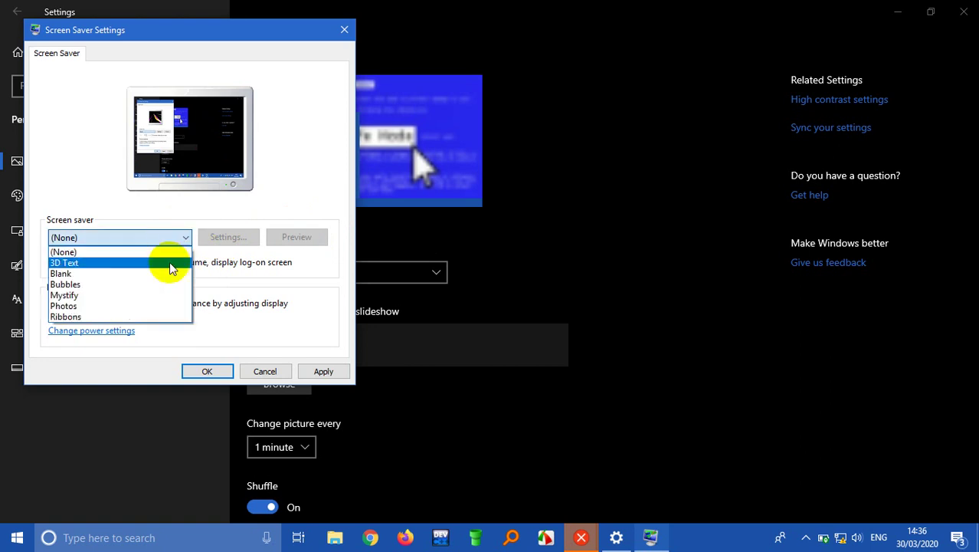
pyautogui.click(170, 262)
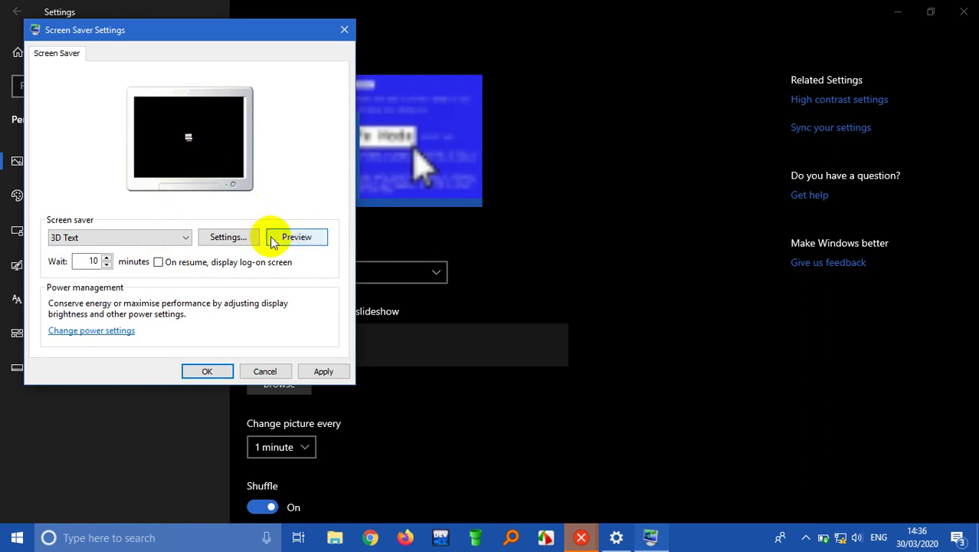
# Step: In the 3D Text settings, lower resolution and size by one notch each and raise the rotation speed to about the middle
pyautogui.click(246, 241)
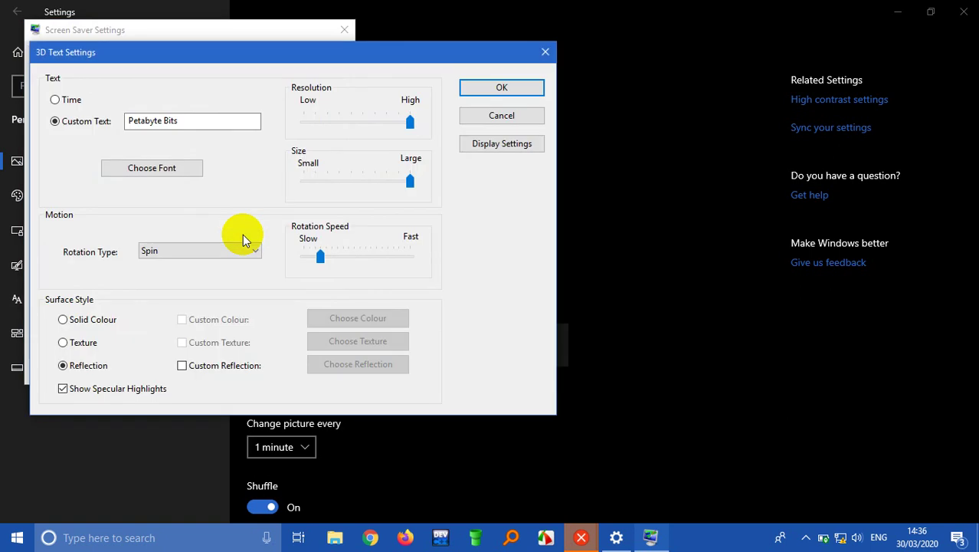
pyautogui.moveTo(410, 122); pyautogui.dragTo(398, 126)
pyautogui.moveTo(402, 180); pyautogui.dragTo(394, 181)
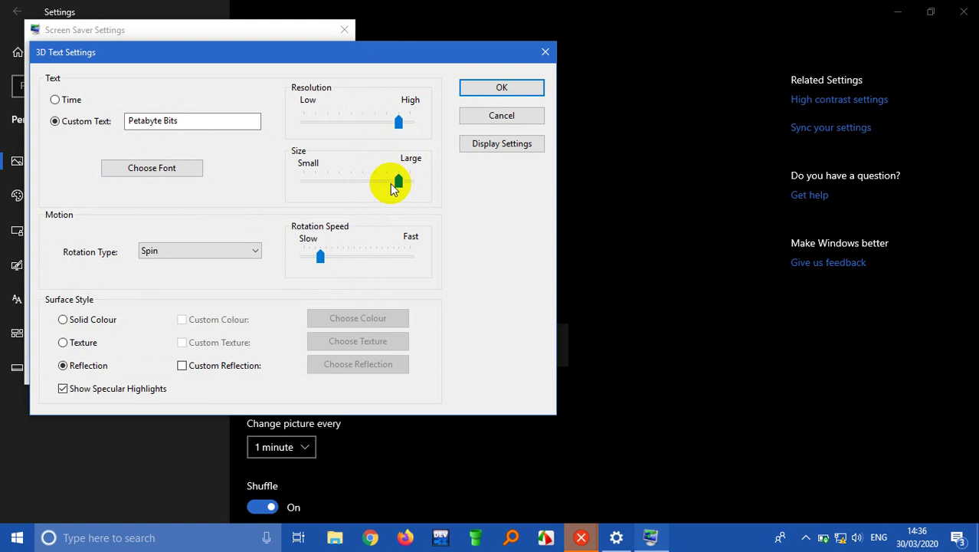
pyautogui.click(341, 257)
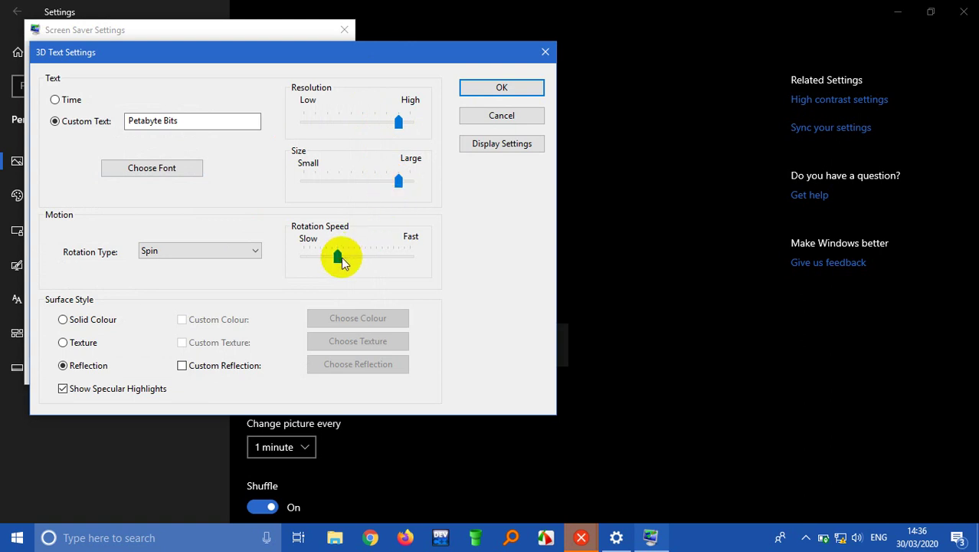
pyautogui.click(349, 261)
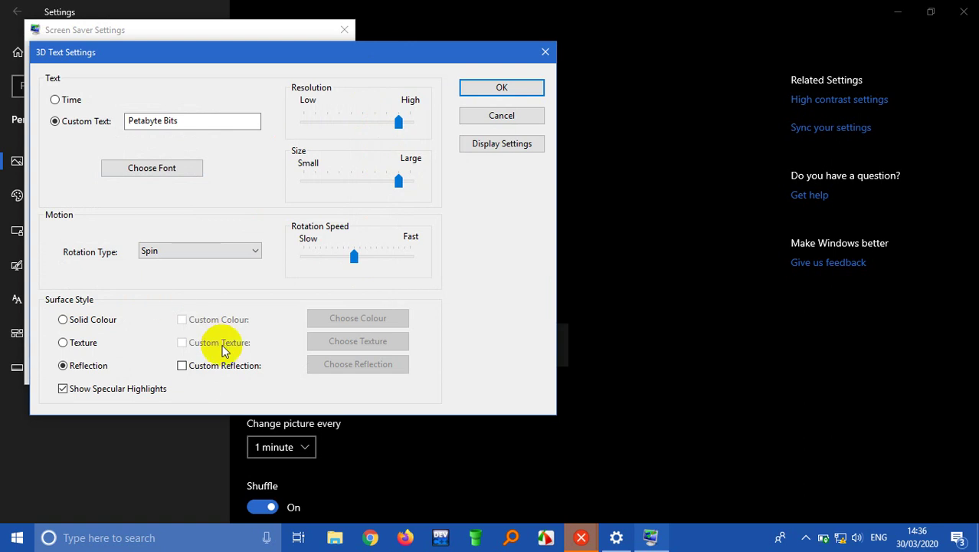
# Step: Try the Texture surface style with a custom texture, browsing the Windows folder for a bitmap
pyautogui.click(84, 345)
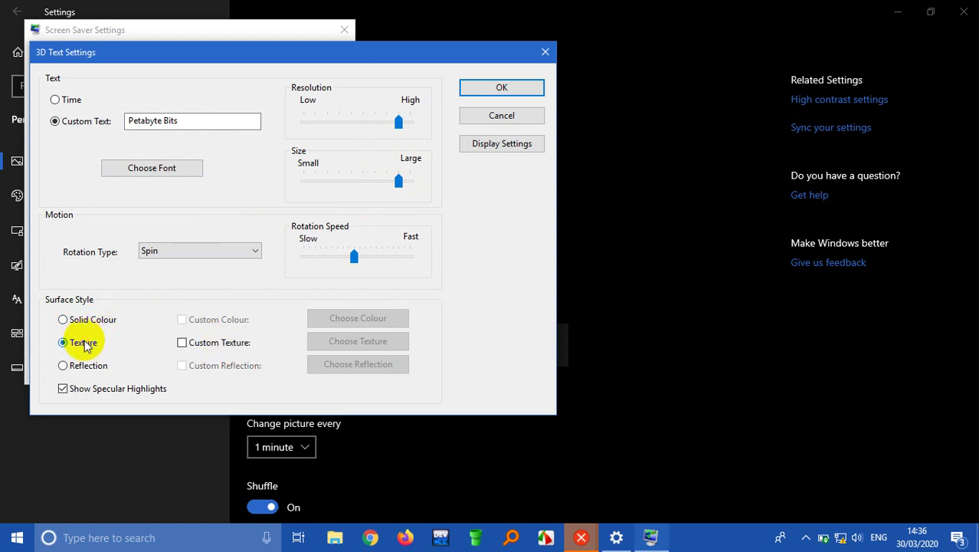
pyautogui.click(203, 344)
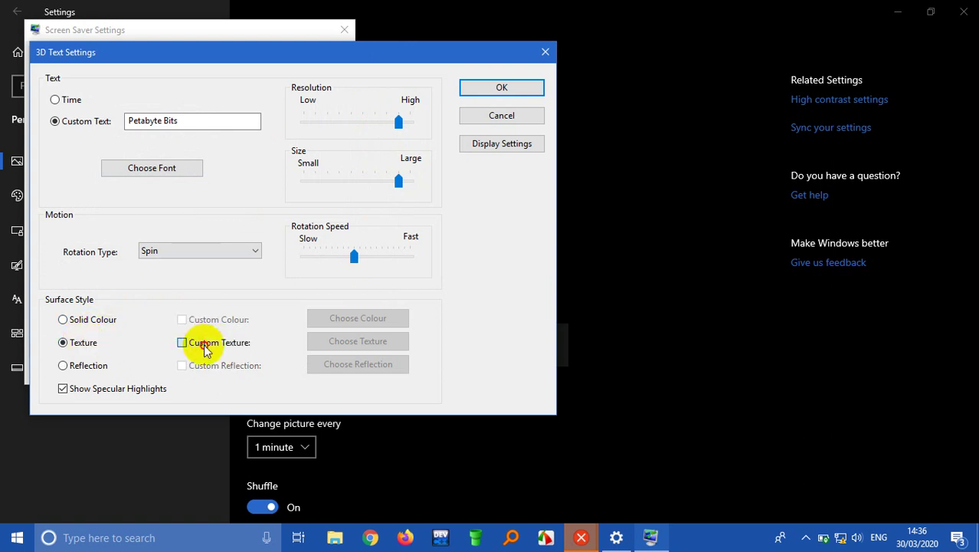
pyautogui.click(340, 345)
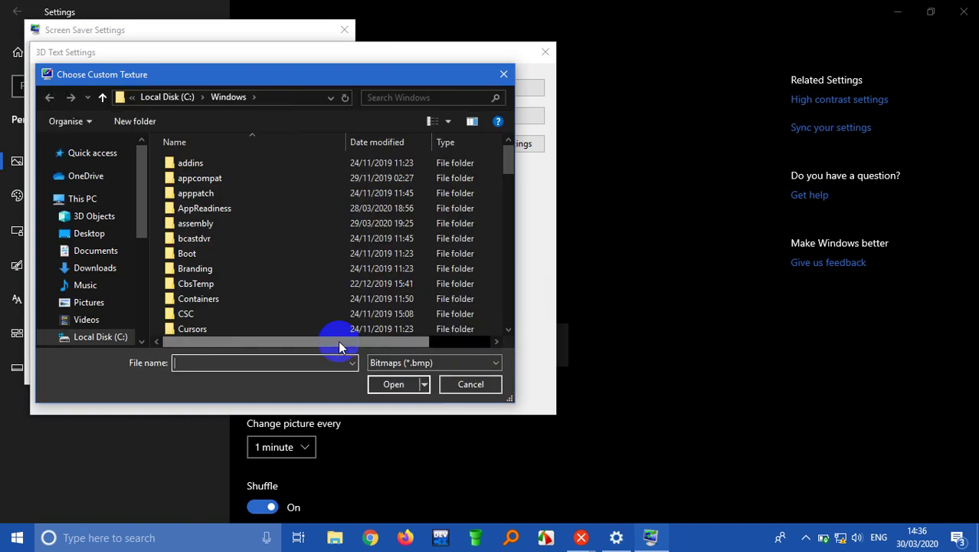
pyautogui.click(509, 329)
pyautogui.moveTo(509, 328); pyautogui.dragTo(511, 327)
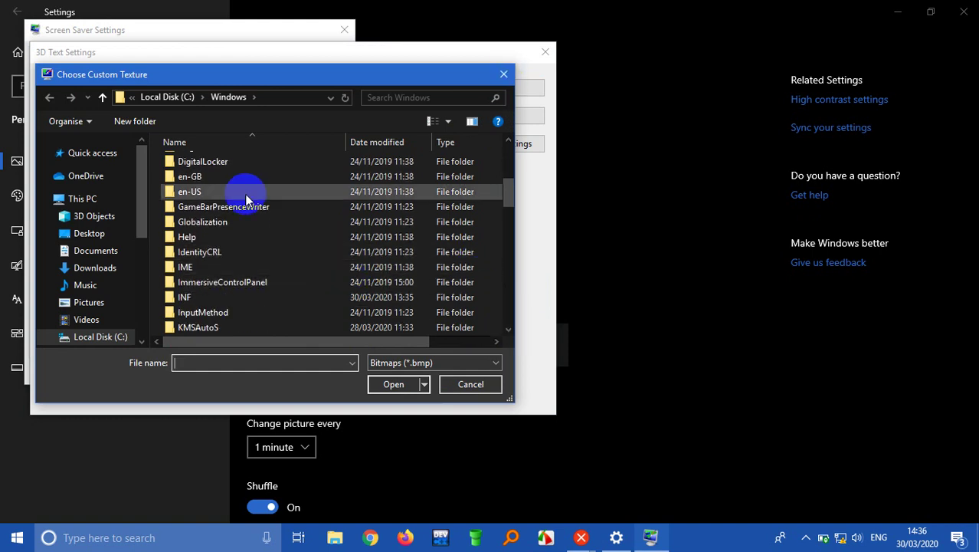
pyautogui.click(503, 74)
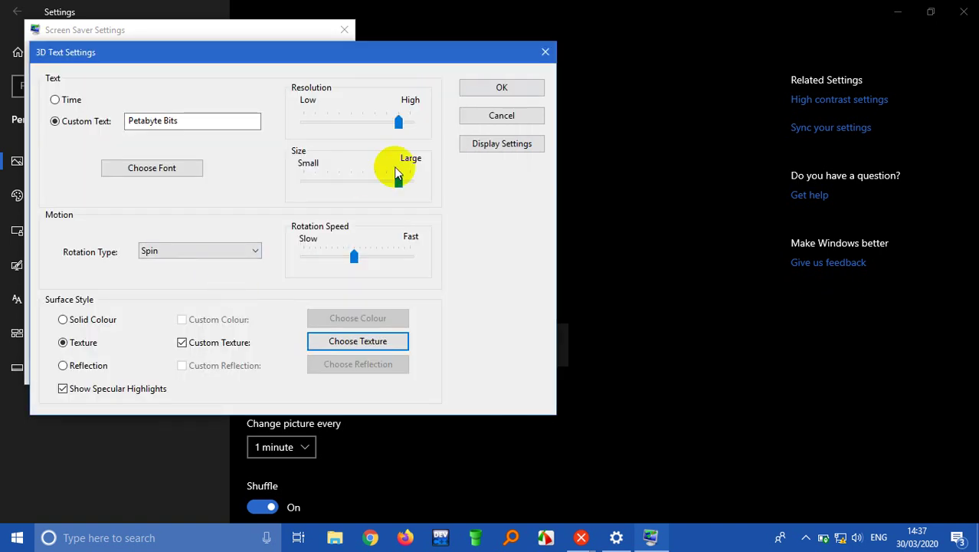
# Step: Set the surface style to Reflection, accept the 3D Text settings and preview the screen saver
pyautogui.click(65, 365)
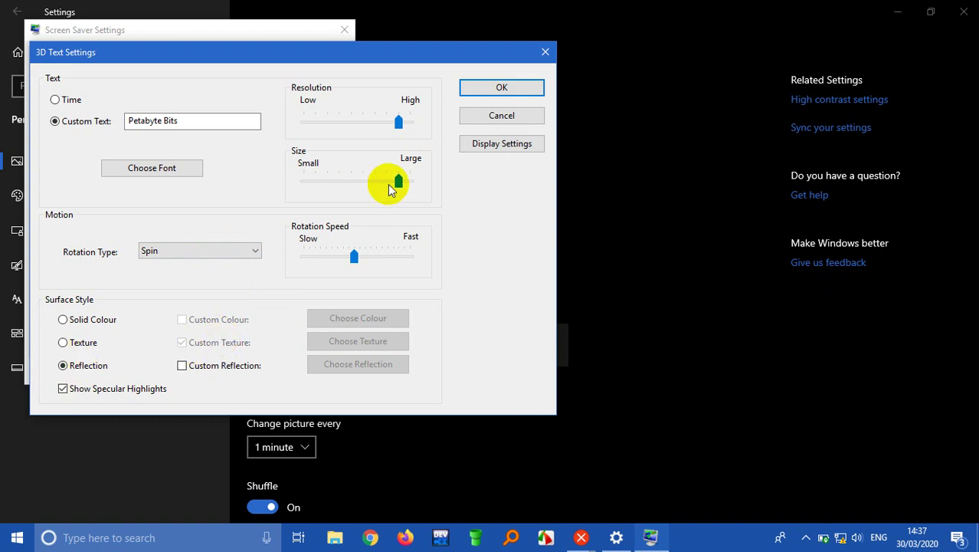
pyautogui.click(110, 323)
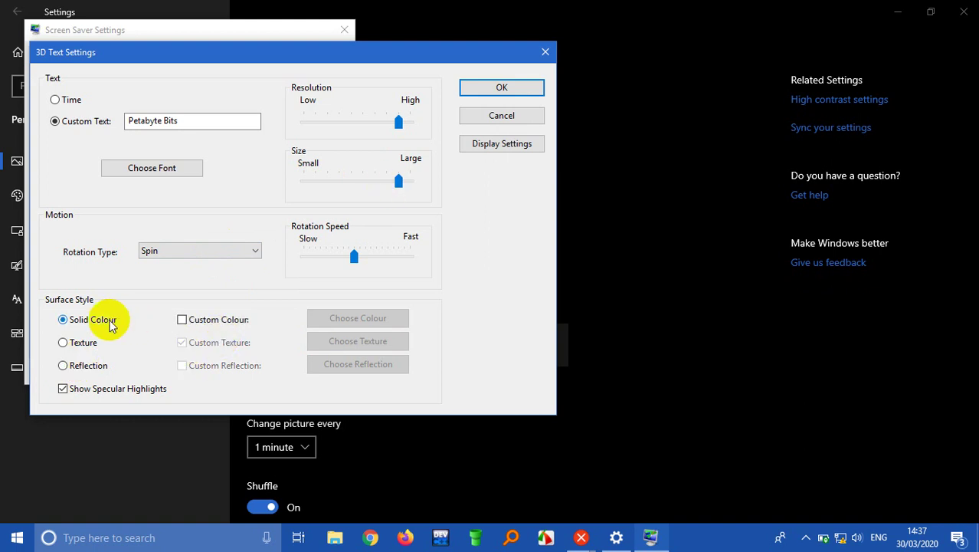
pyautogui.click(90, 367)
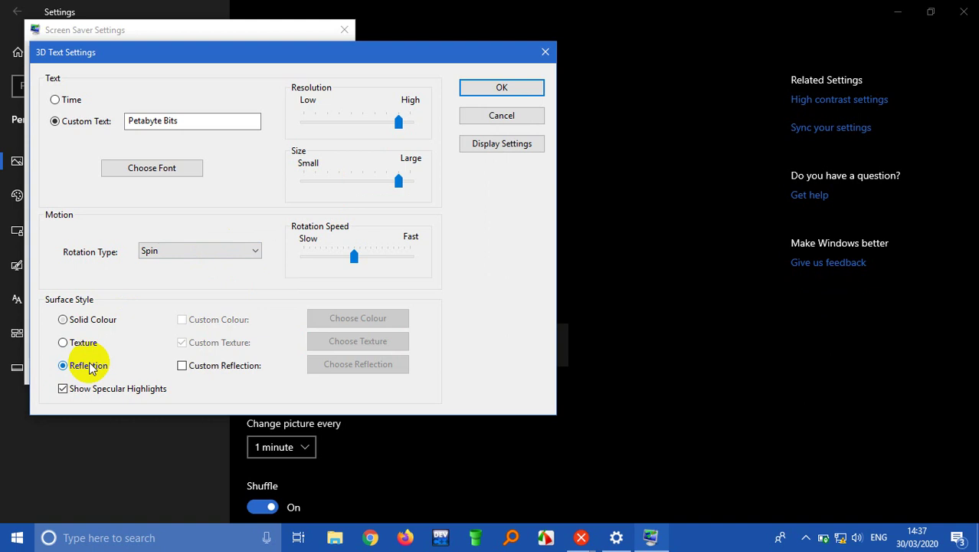
pyautogui.click(507, 87)
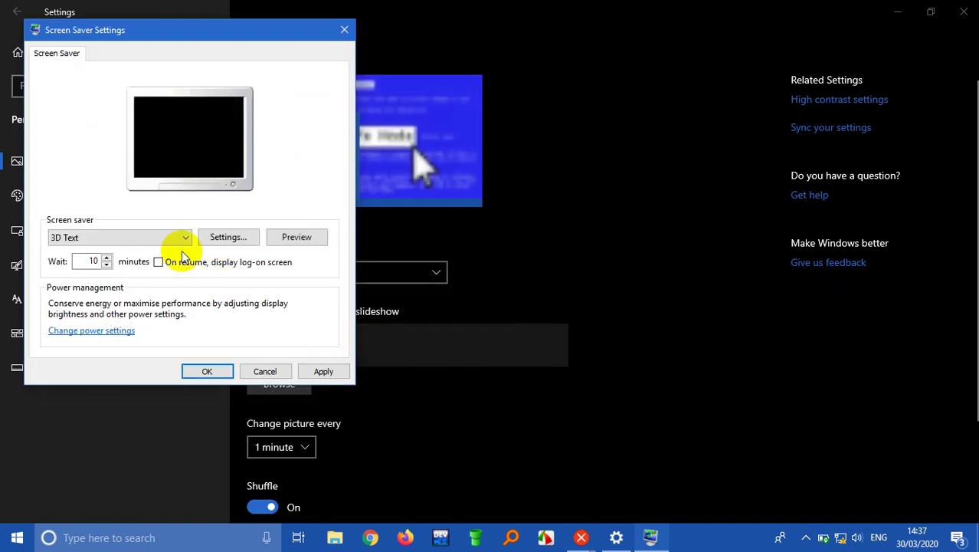
pyautogui.click(284, 237)
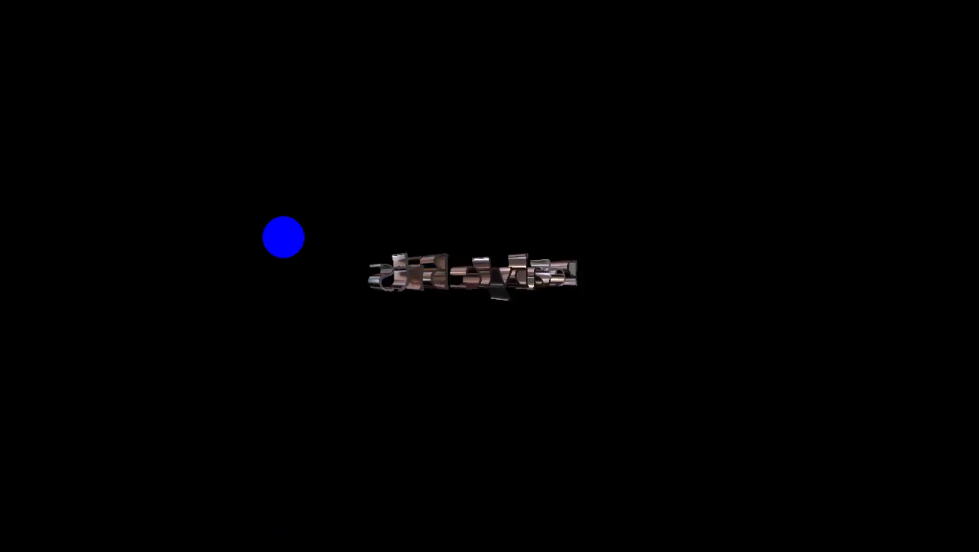
pyautogui.click(283, 237)
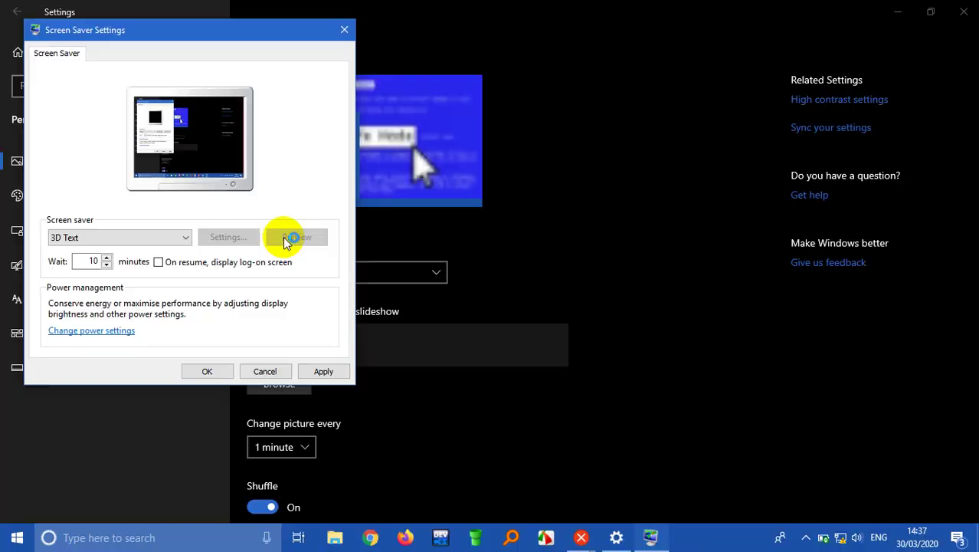
# Step: Switch to the Blank screen saver and preview it
pyautogui.click(185, 239)
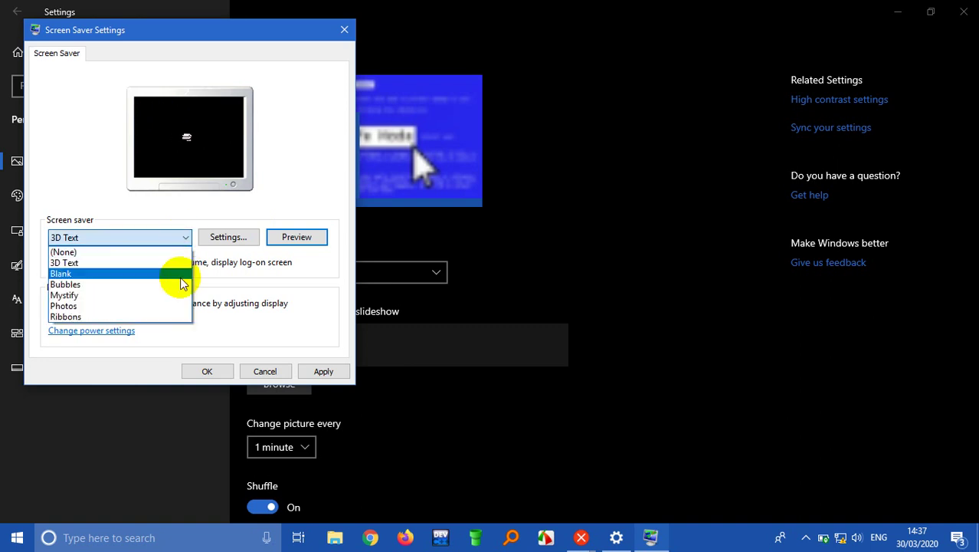
pyautogui.click(182, 274)
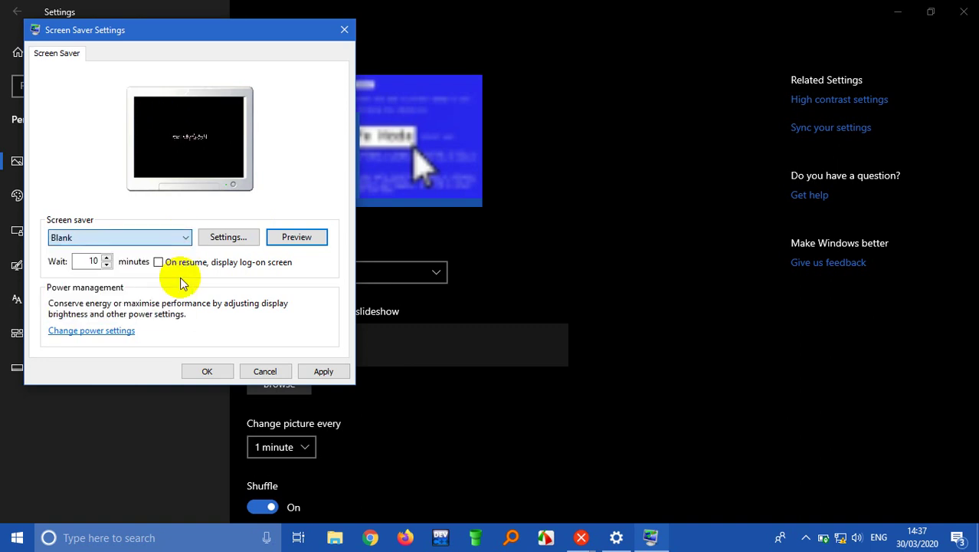
pyautogui.click(304, 234)
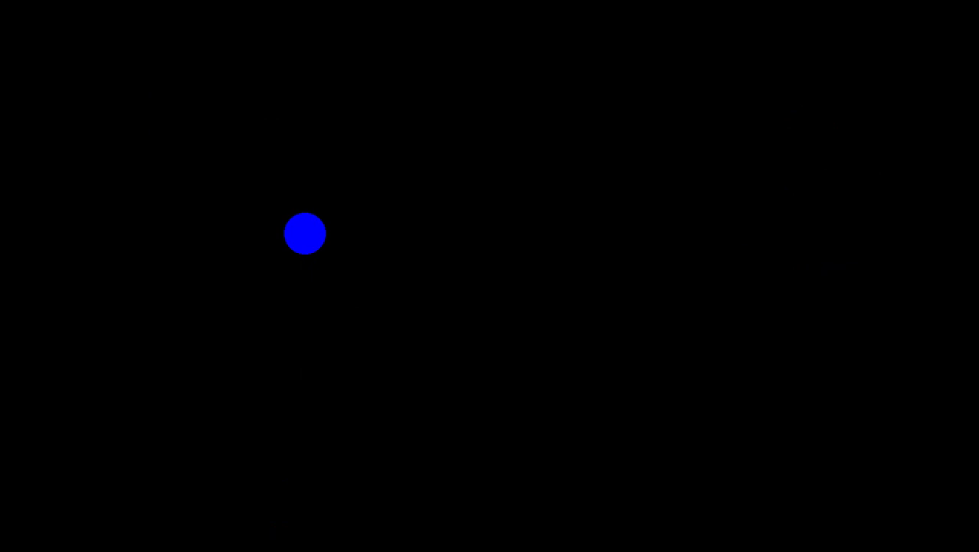
pyautogui.click(305, 233)
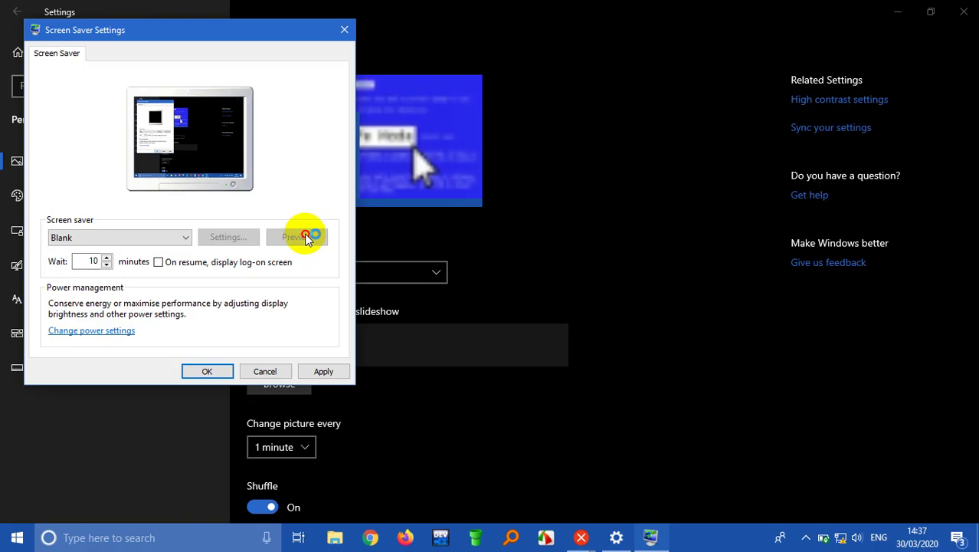
# Step: Switch to the Bubbles screen saver and check its preview and its options
pyautogui.click(185, 238)
pyautogui.click(173, 283)
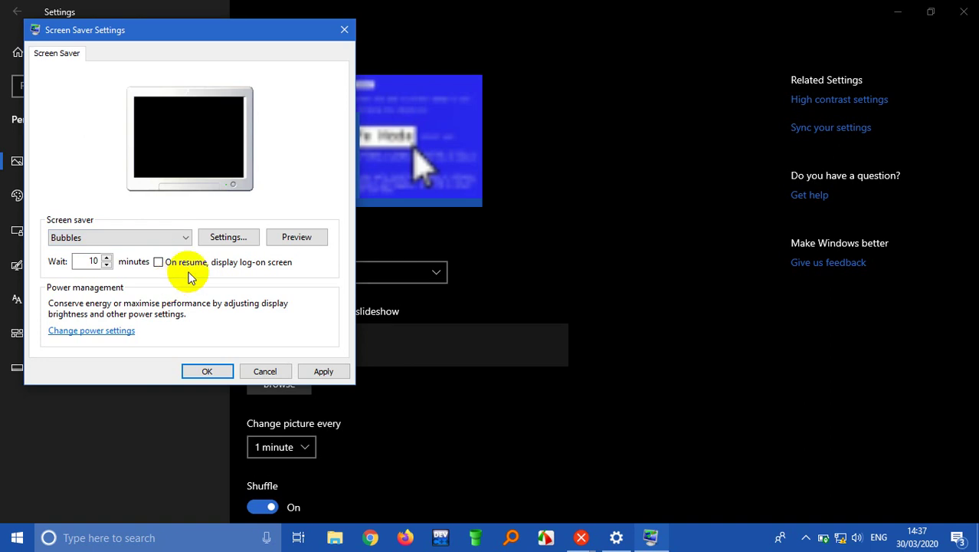
pyautogui.click(302, 239)
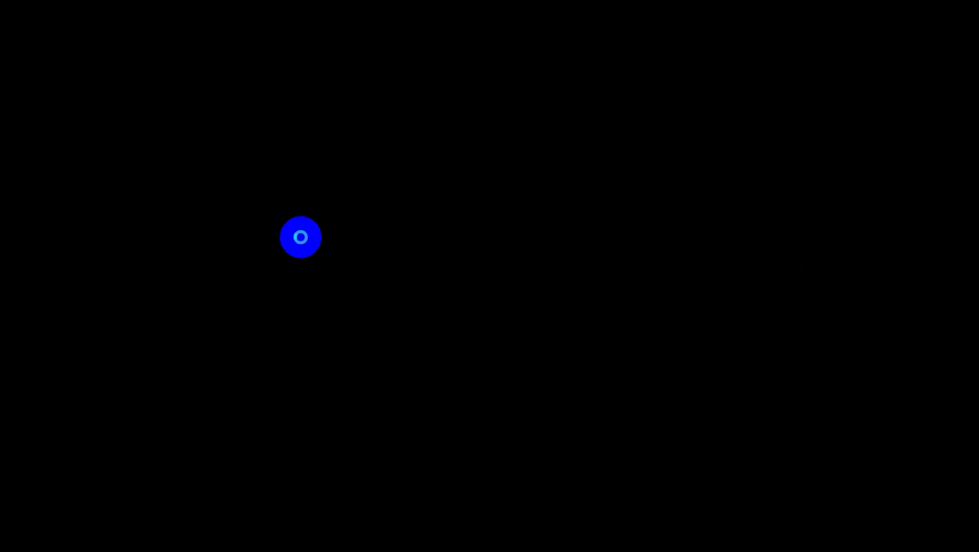
pyautogui.click(300, 237)
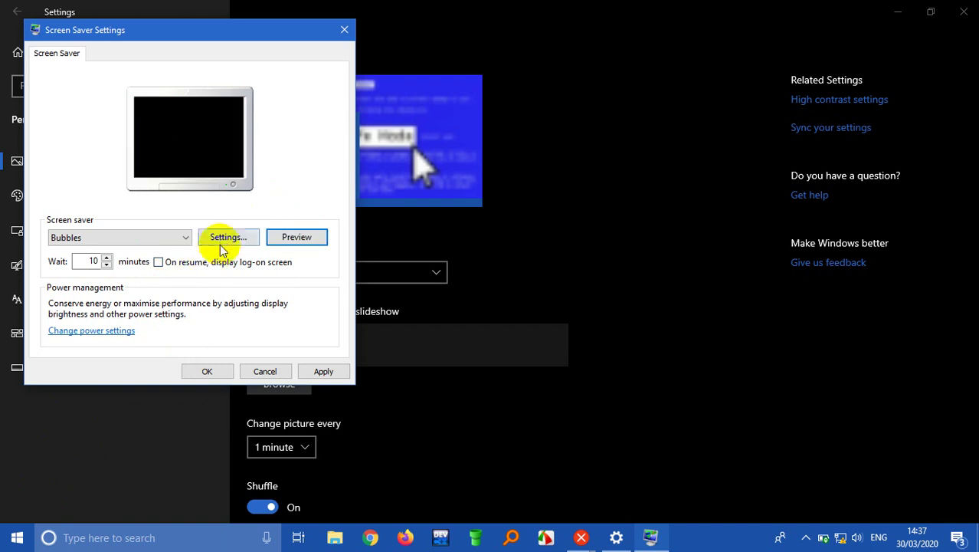
pyautogui.click(220, 236)
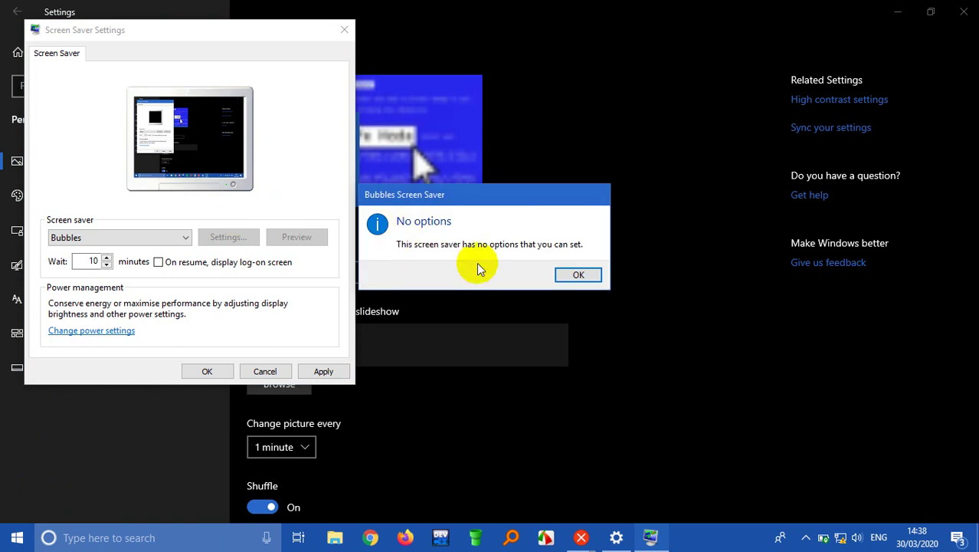
pyautogui.click(561, 274)
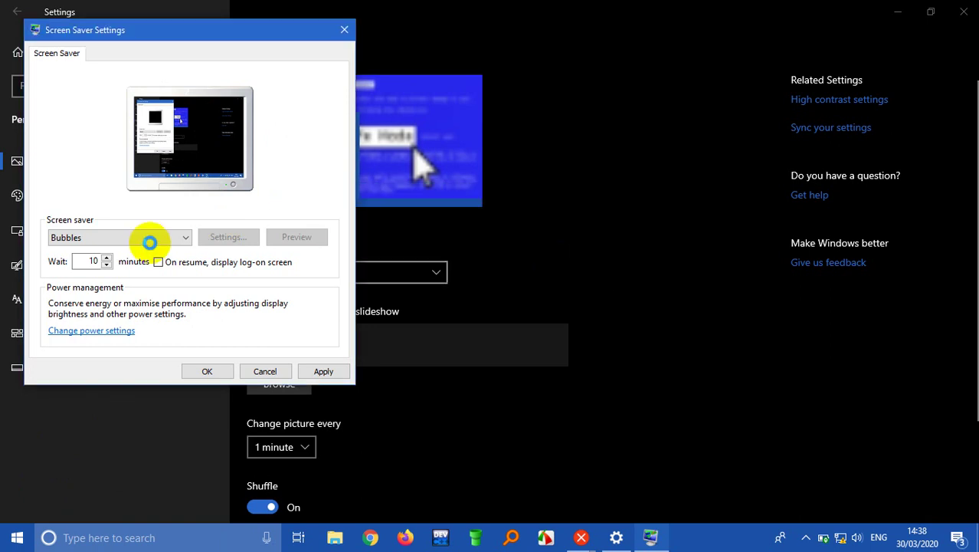
# Step: Check the Bubbles screen saver's own settings and dismiss the dialog
pyautogui.click(150, 242)
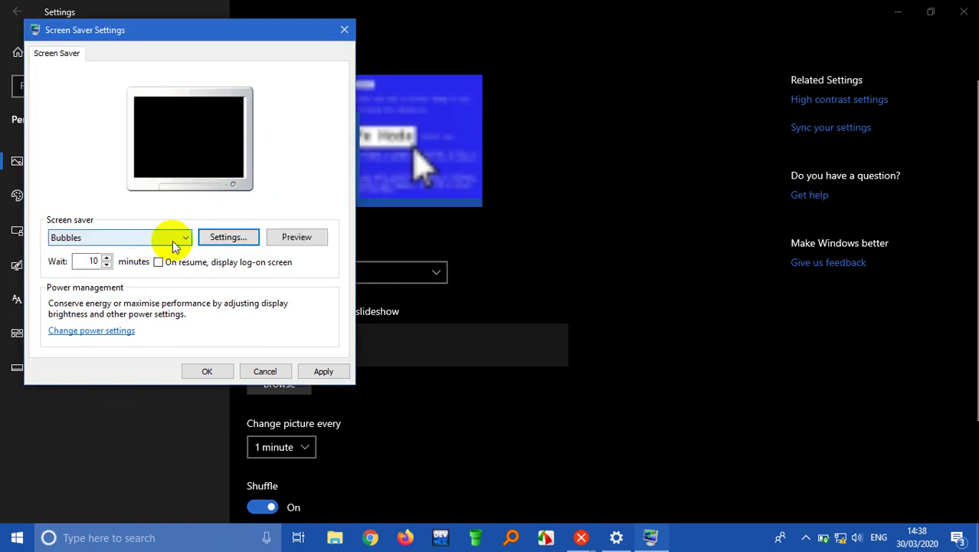
pyautogui.click(222, 238)
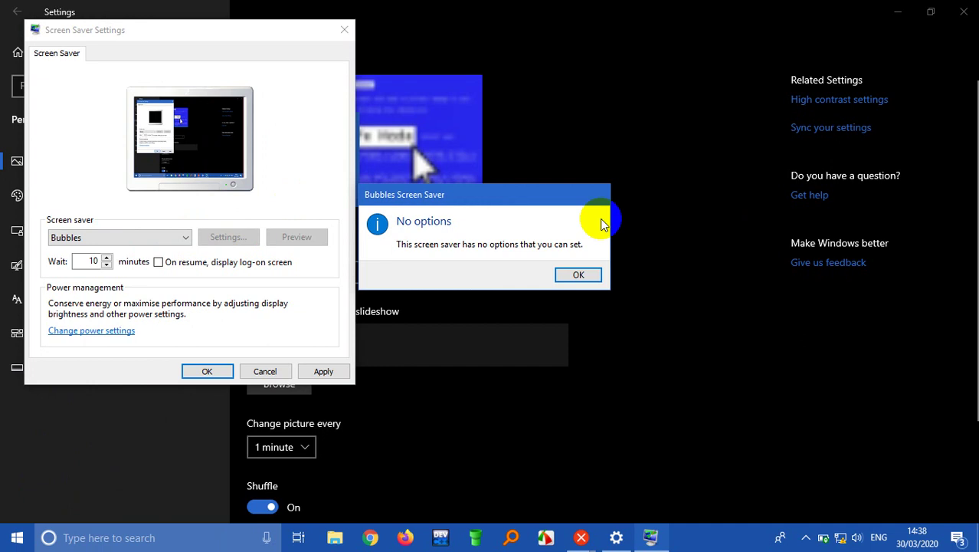
pyautogui.click(578, 274)
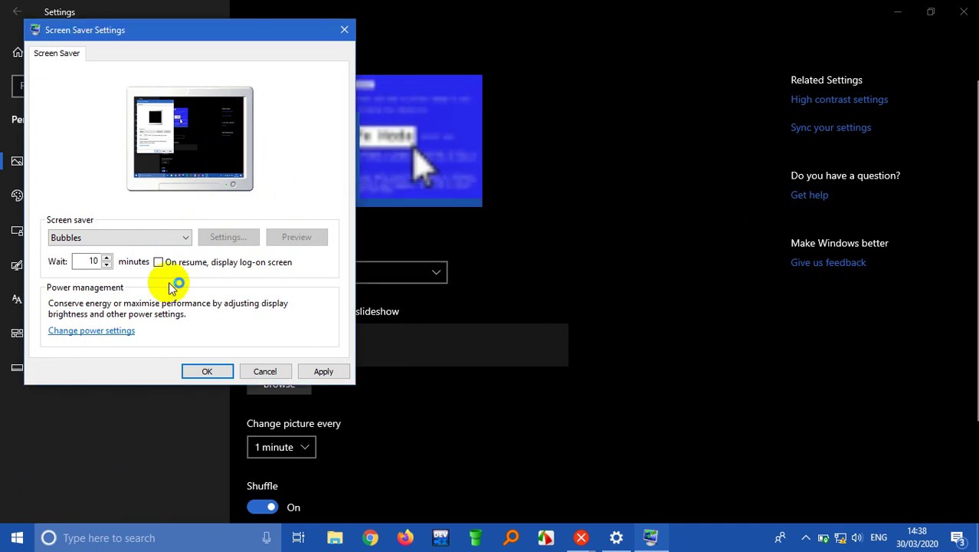
# Step: Switch to the Mystify screen saver, check its settings and preview it full screen
pyautogui.click(180, 241)
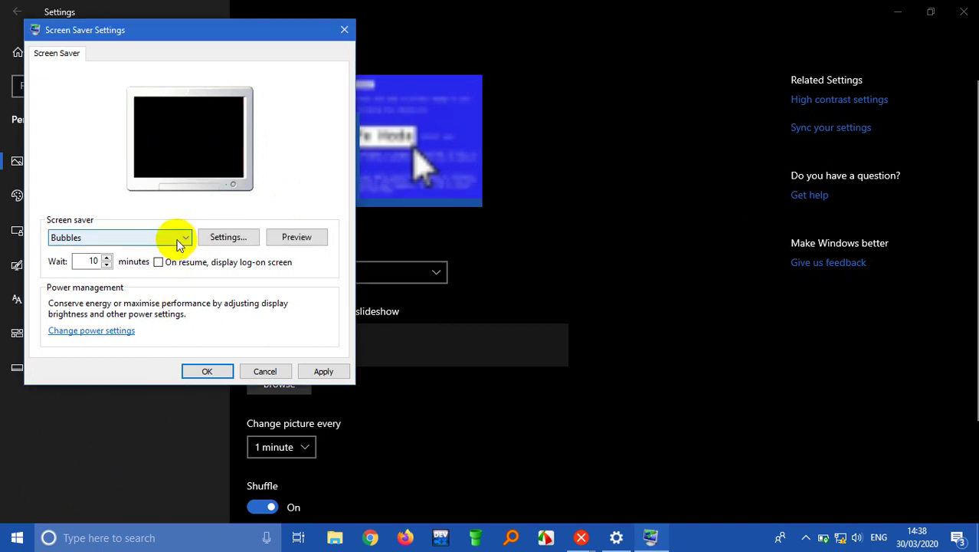
pyautogui.click(181, 240)
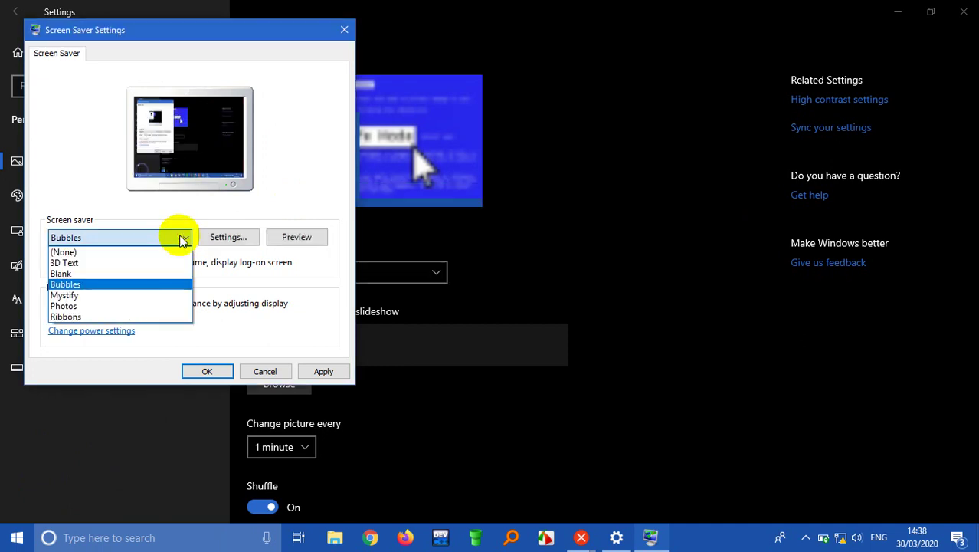
pyautogui.click(170, 304)
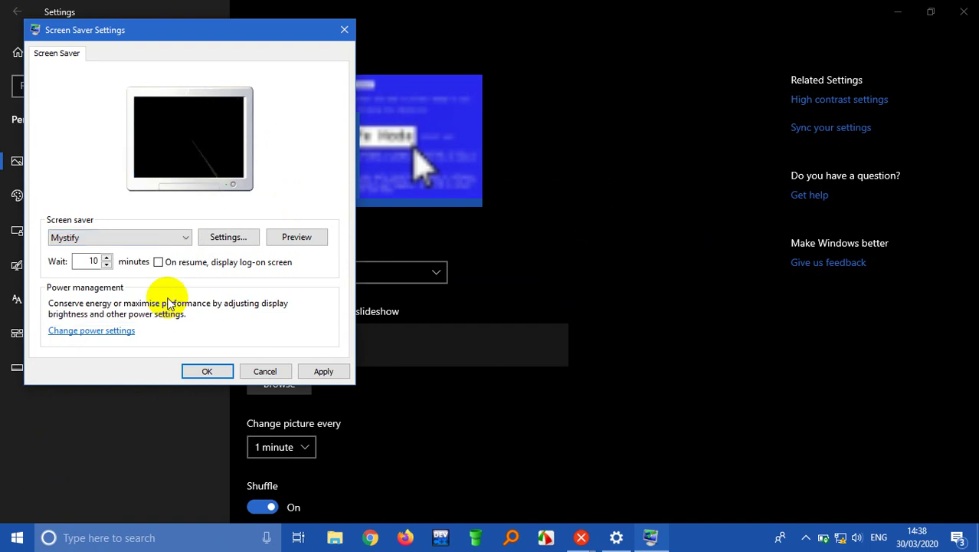
pyautogui.click(240, 237)
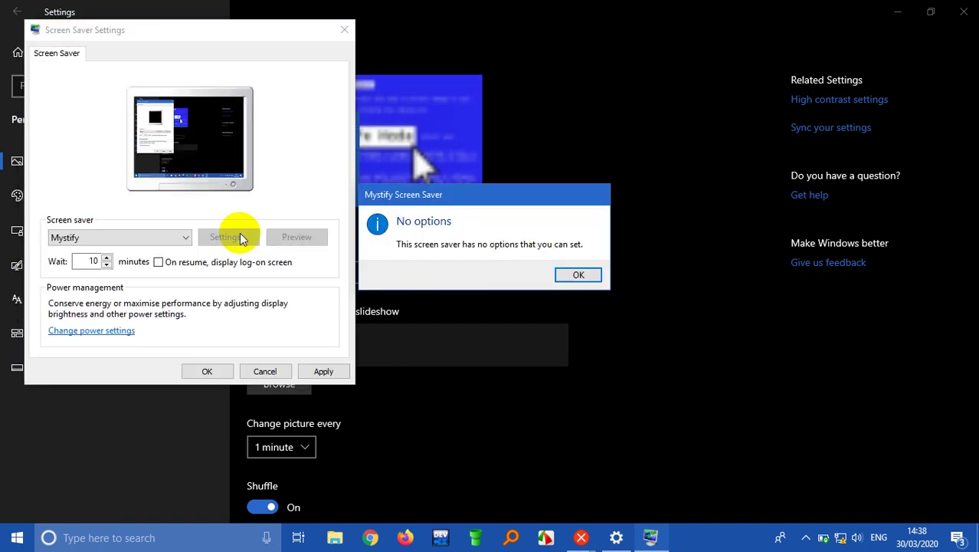
pyautogui.click(556, 277)
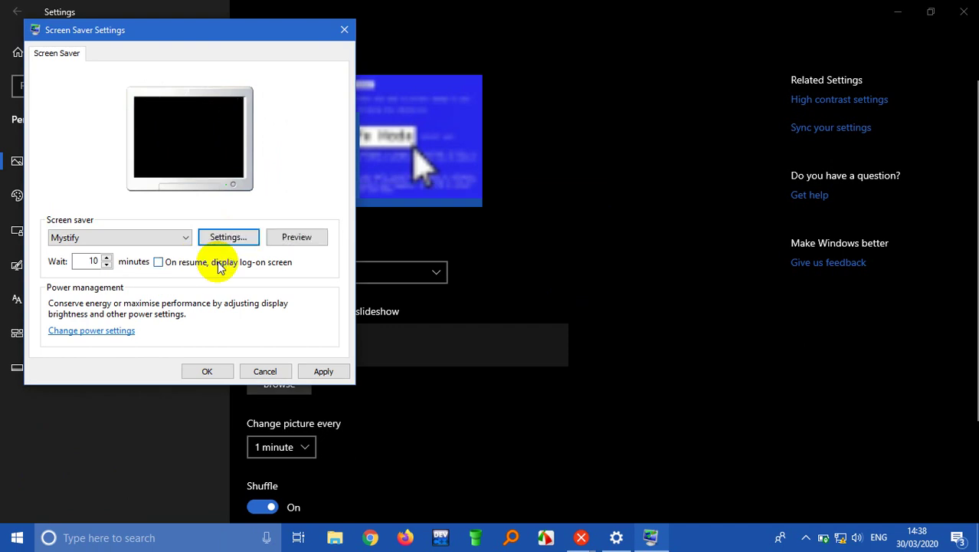
pyautogui.click(295, 237)
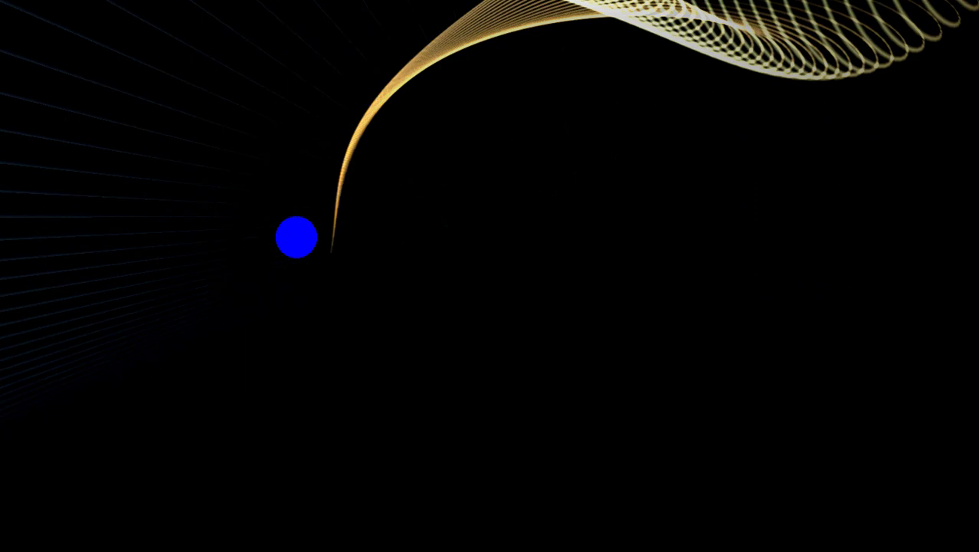
pyautogui.click(297, 237)
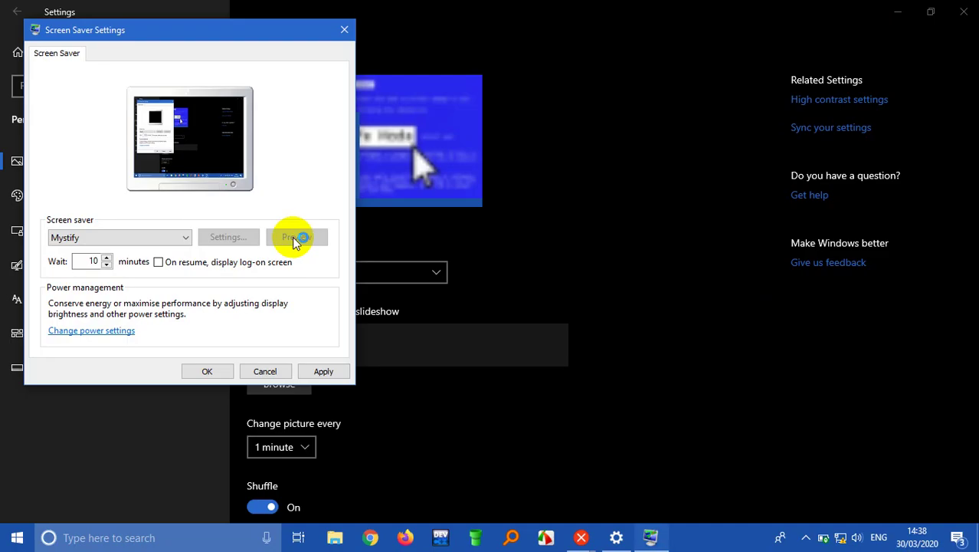
# Step: Switch to the Photos screen saver and choose the Saved Pictures folder as its picture source
pyautogui.click(187, 239)
pyautogui.click(184, 307)
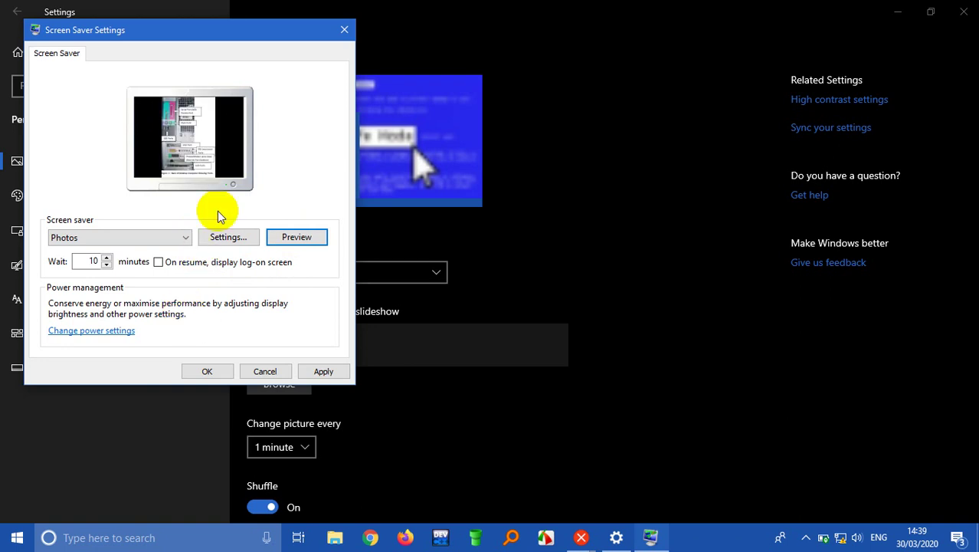
pyautogui.click(228, 238)
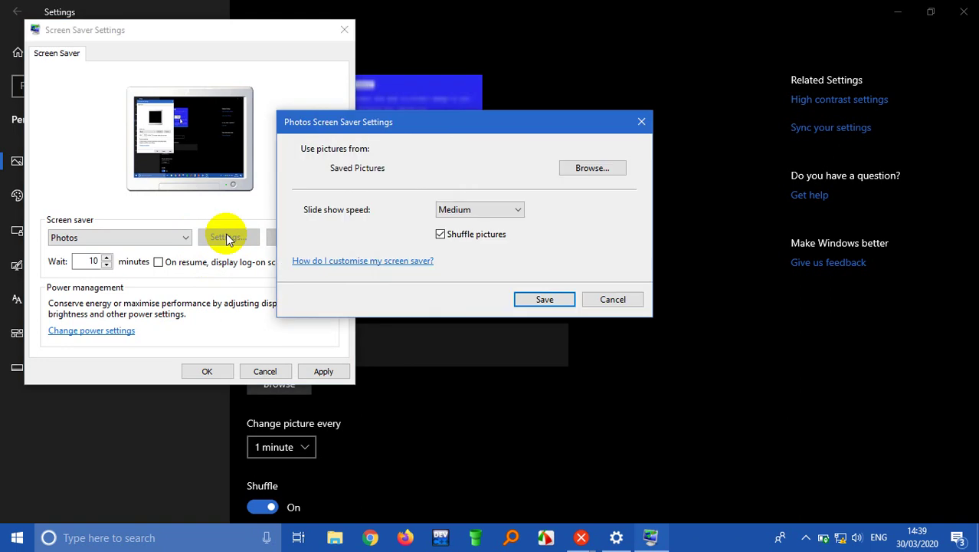
pyautogui.click(574, 167)
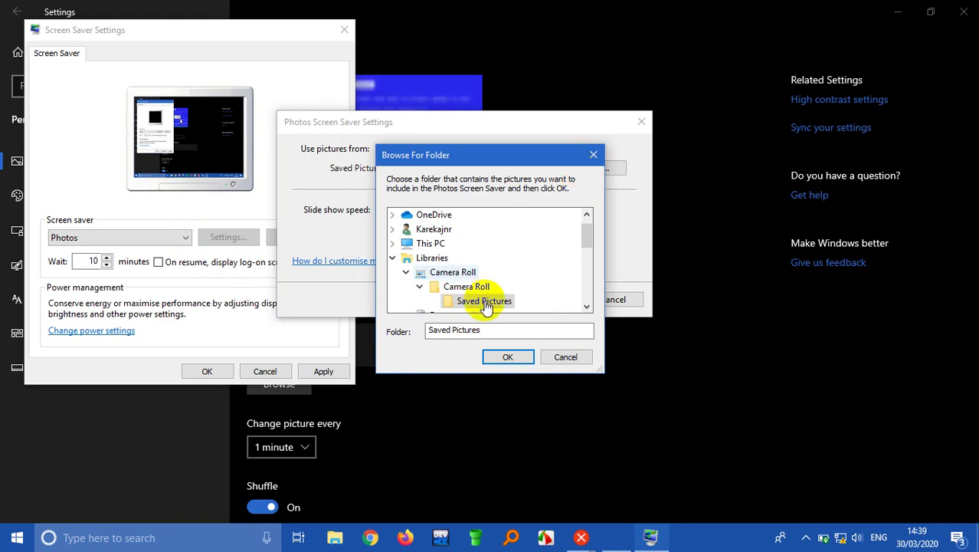
pyautogui.click(503, 357)
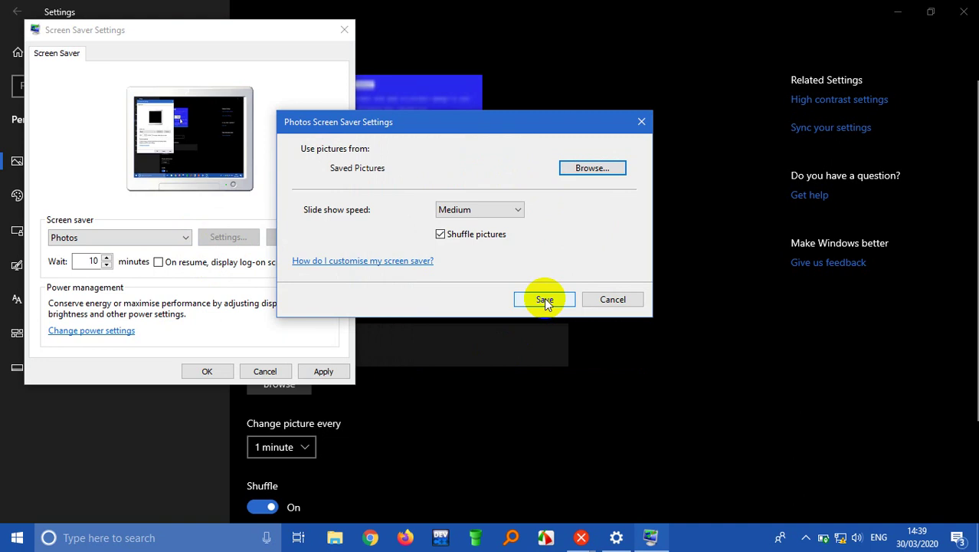
# Step: Save the Photos settings with Medium slide show speed and Shuffle pictures on, and preview the screen saver
pyautogui.click(501, 209)
pyautogui.click(501, 209)
pyautogui.click(503, 211)
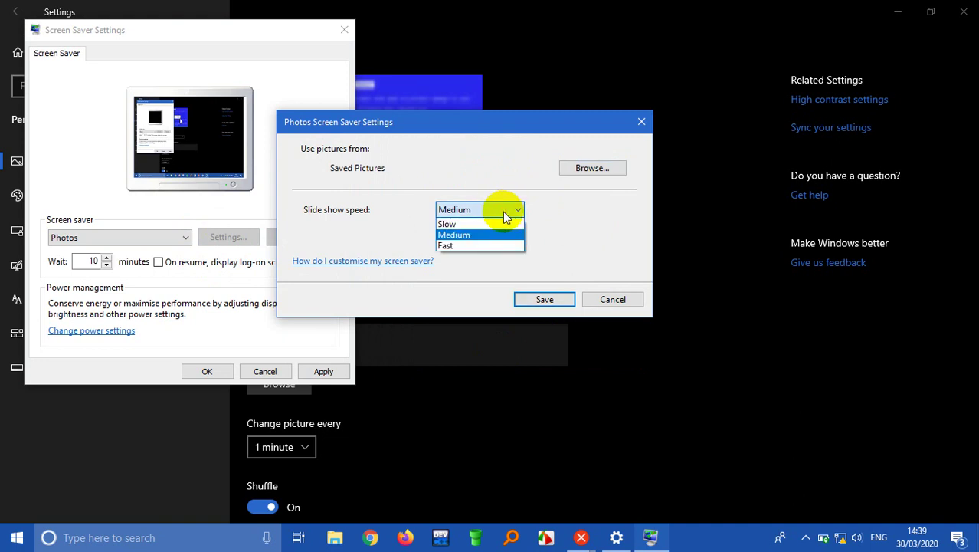
pyautogui.click(503, 227)
pyautogui.click(502, 211)
pyautogui.click(505, 234)
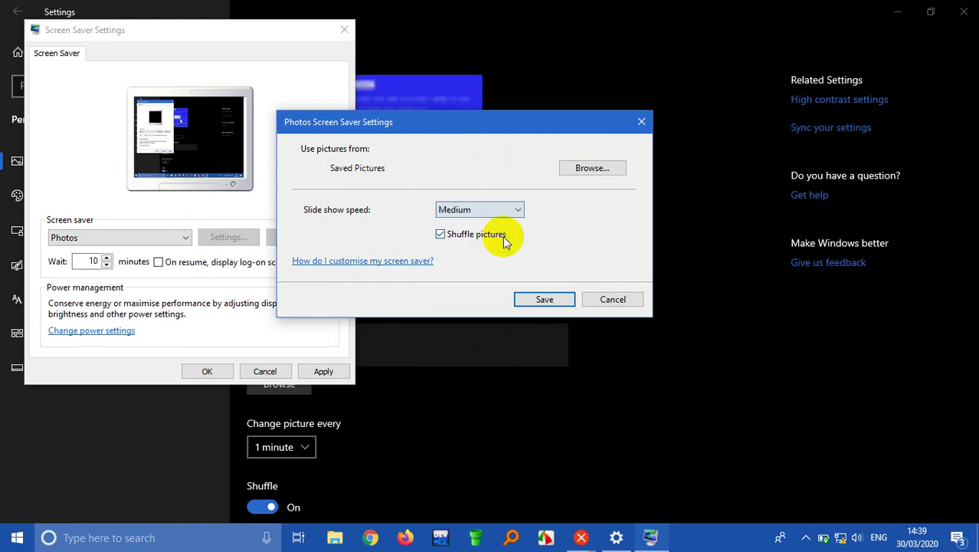
pyautogui.click(490, 240)
pyautogui.click(490, 240)
pyautogui.click(534, 299)
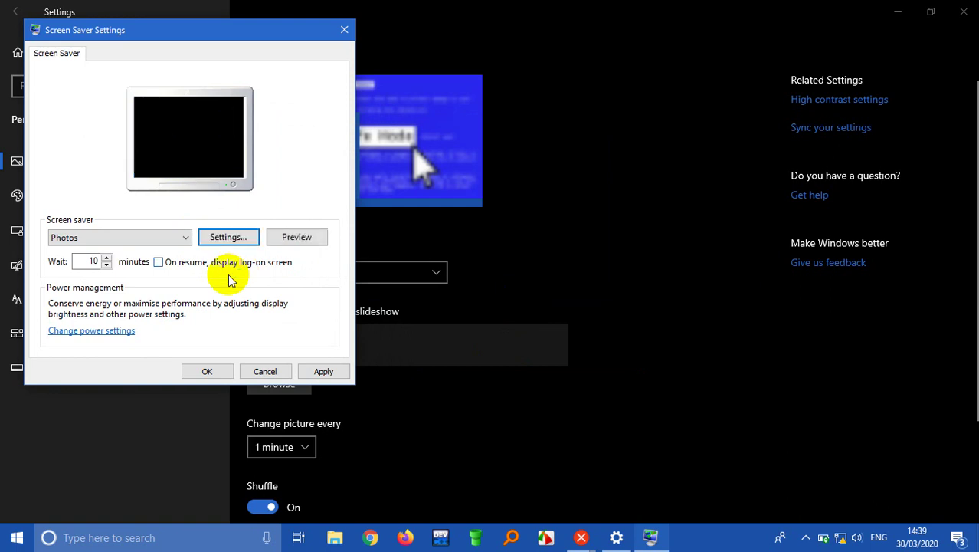
pyautogui.click(289, 236)
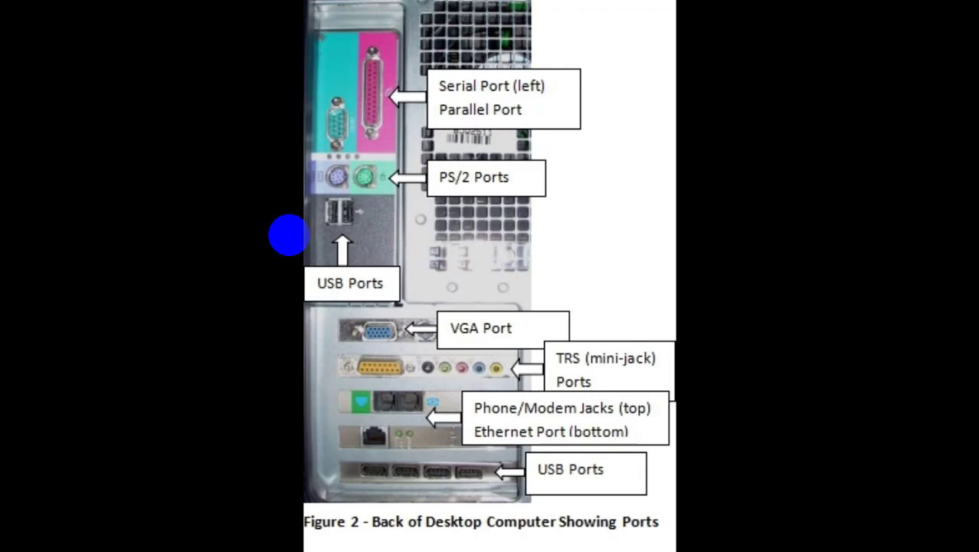
pyautogui.click(288, 235)
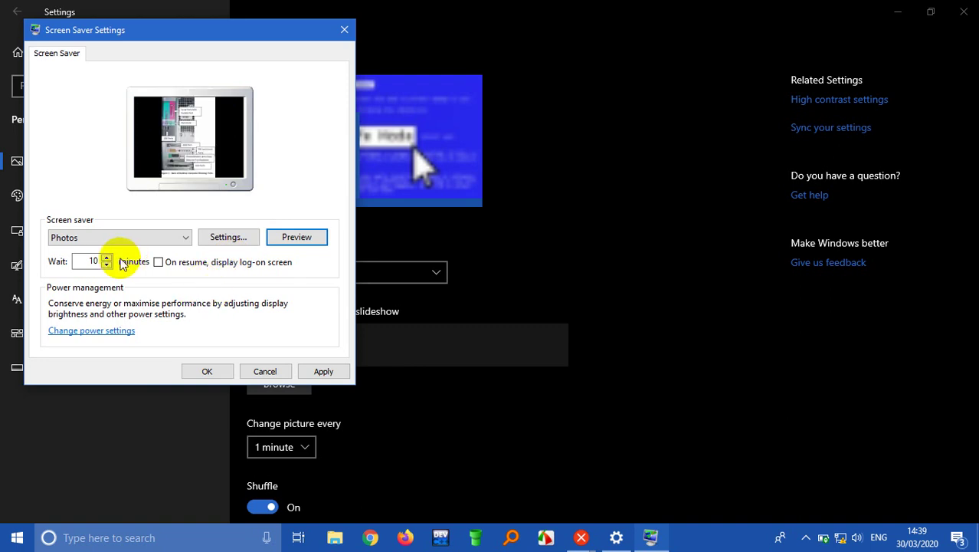
# Step: Switch to the Ribbons screen saver, check its settings and preview it full screen
pyautogui.click(184, 237)
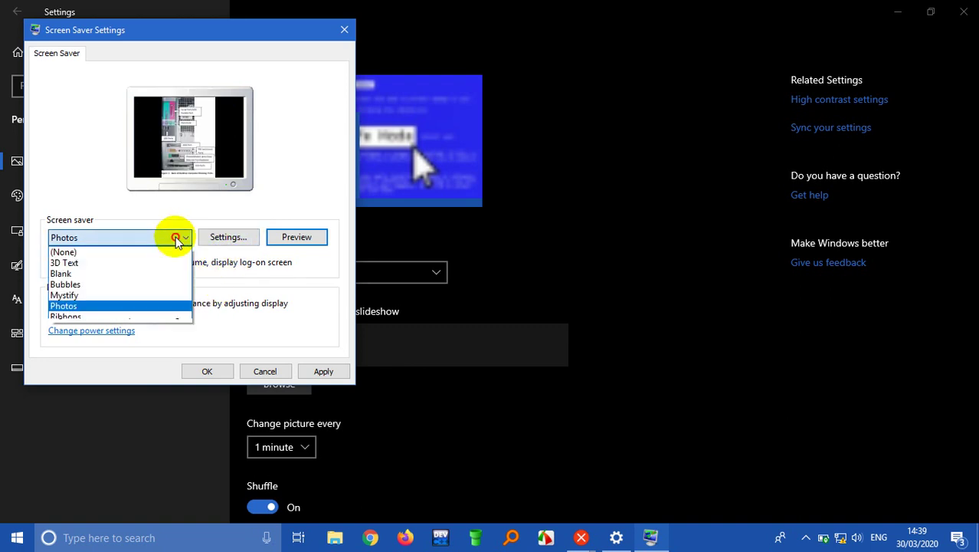
pyautogui.click(174, 318)
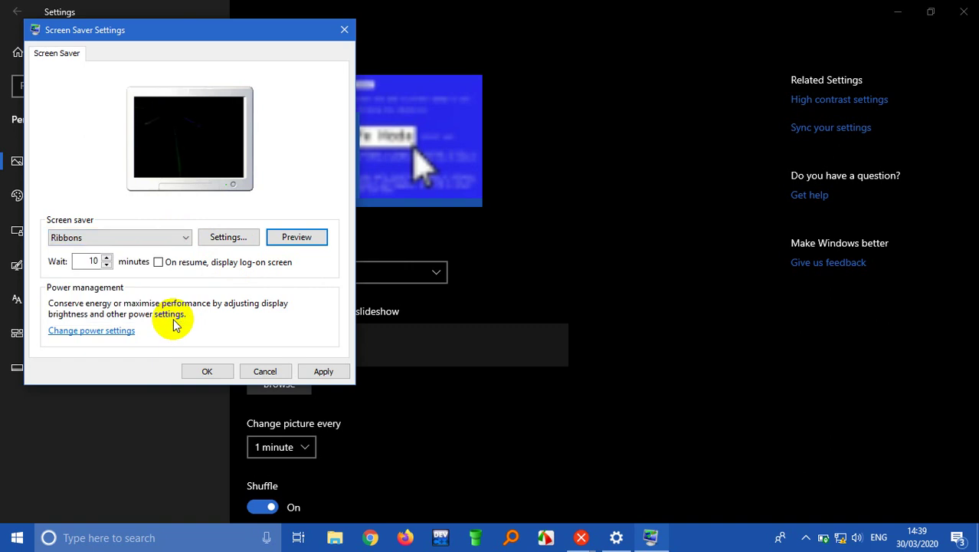
pyautogui.click(235, 239)
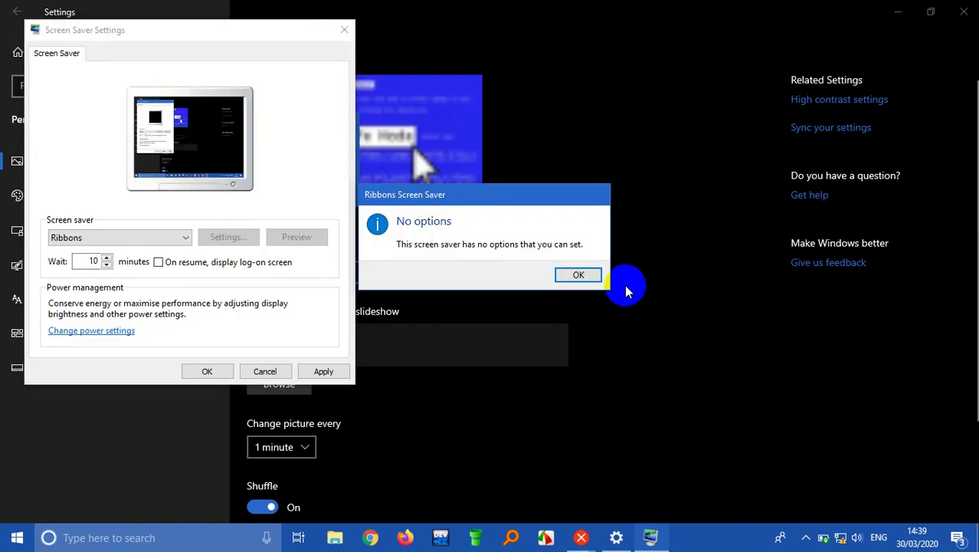
pyautogui.click(590, 275)
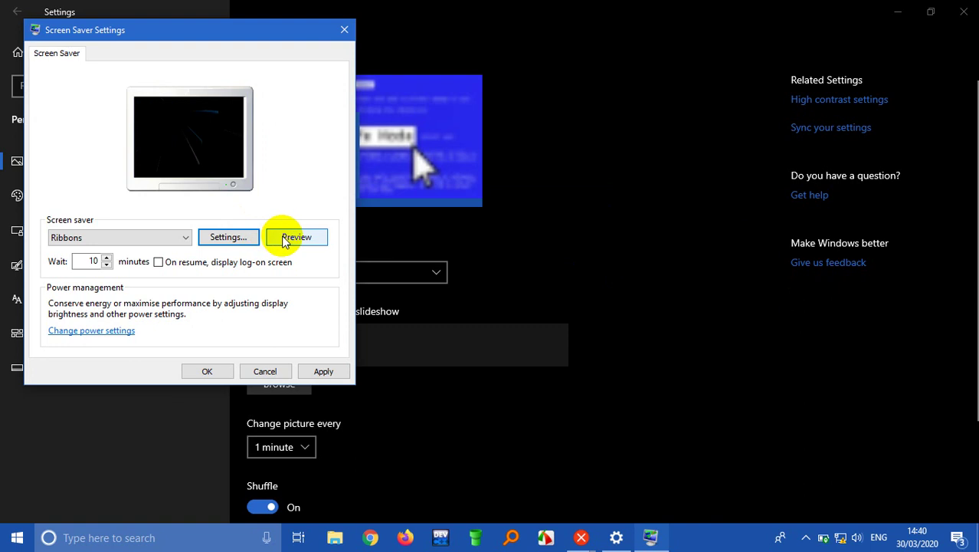
pyautogui.click(285, 239)
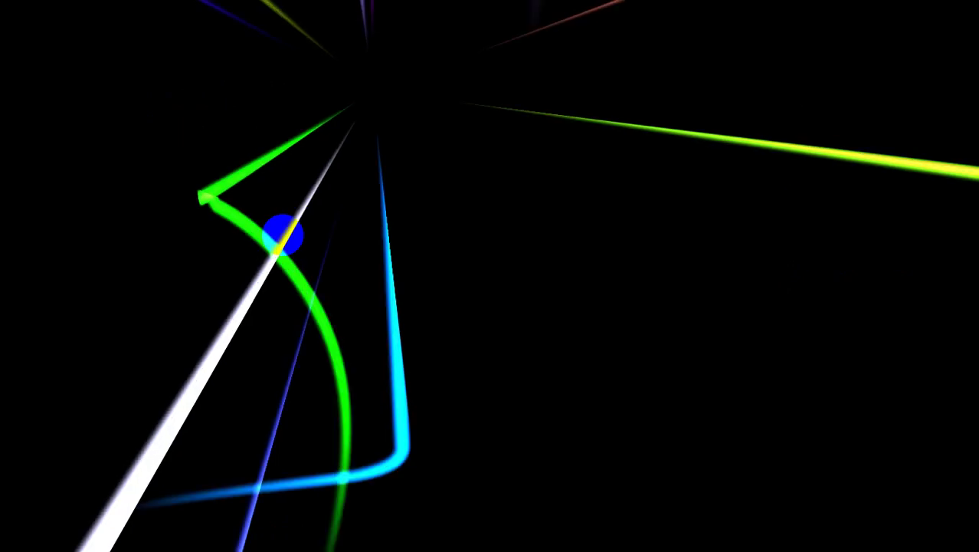
pyautogui.click(284, 238)
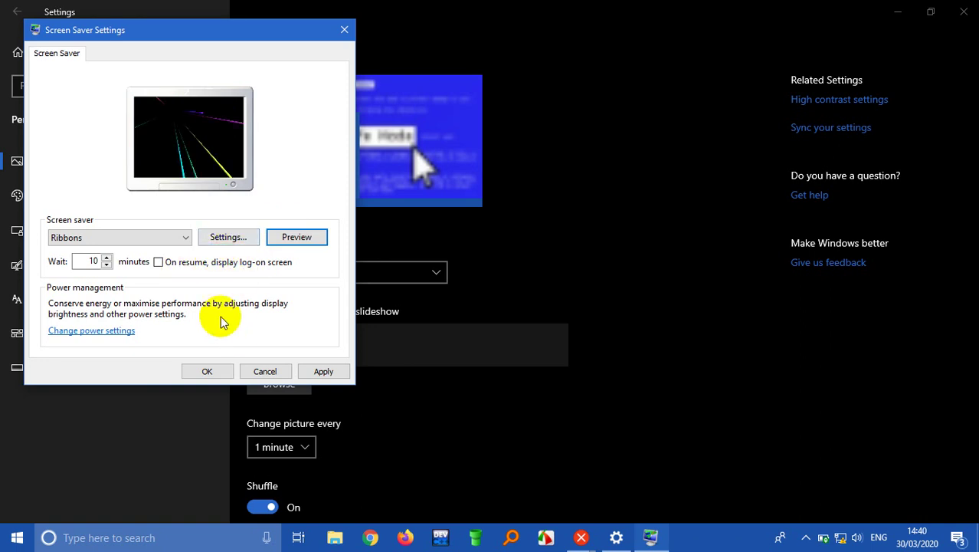
# Step: Select the 3D Text screen saver and turn on displaying the log-on screen on resume
pyautogui.click(183, 238)
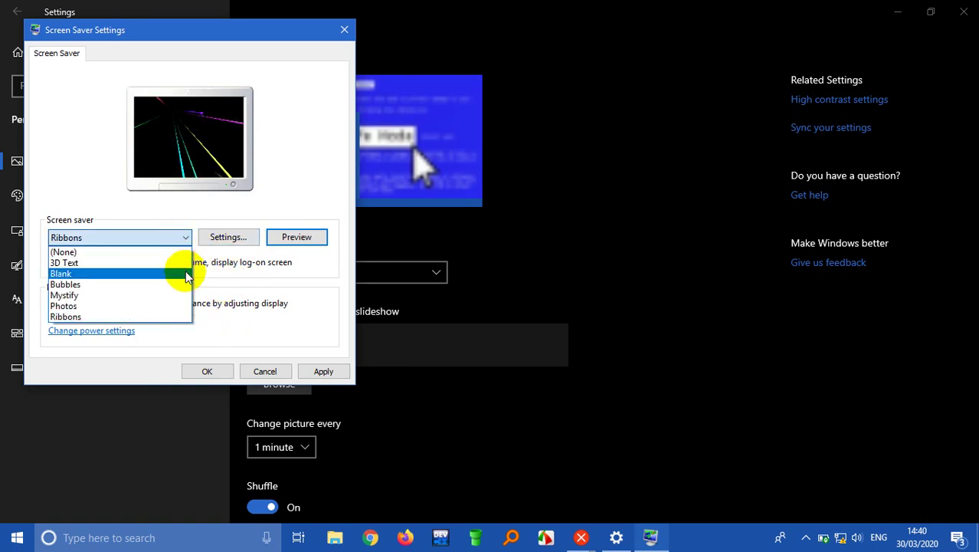
pyautogui.click(185, 264)
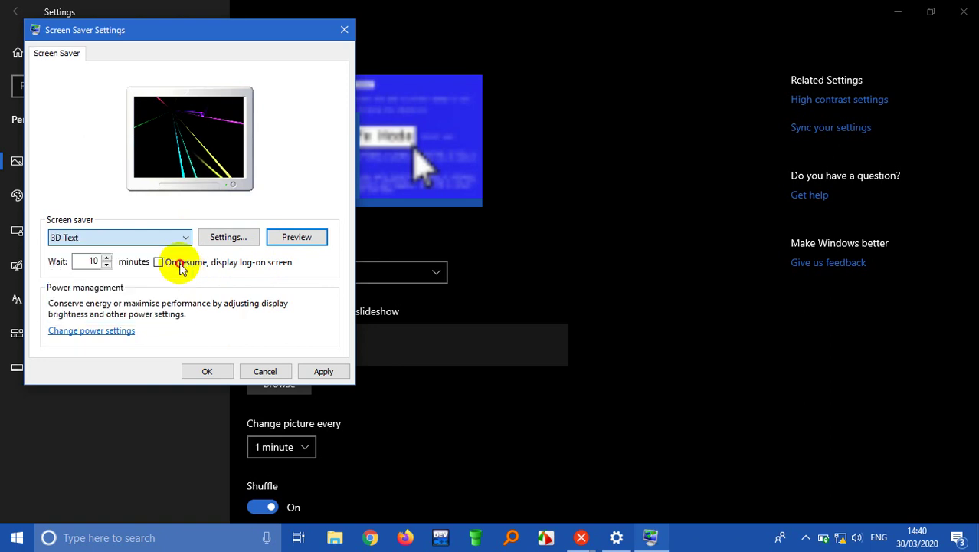
pyautogui.click(158, 262)
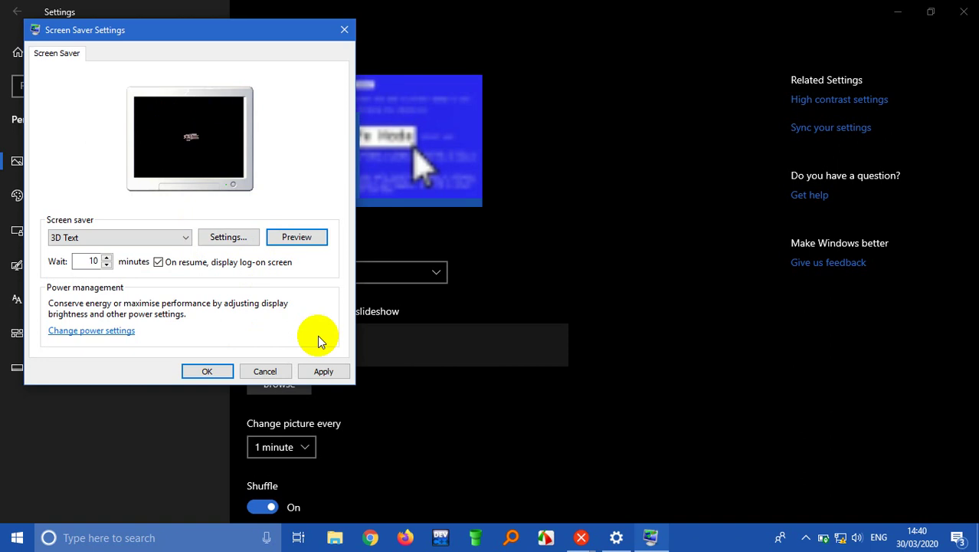
# Step: Set the screen saver wait time to 5 minutes, apply the settings and close the dialog
pyautogui.click(106, 265)
pyautogui.click(107, 265)
pyautogui.click(107, 265)
pyautogui.click(107, 265)
pyautogui.click(107, 265)
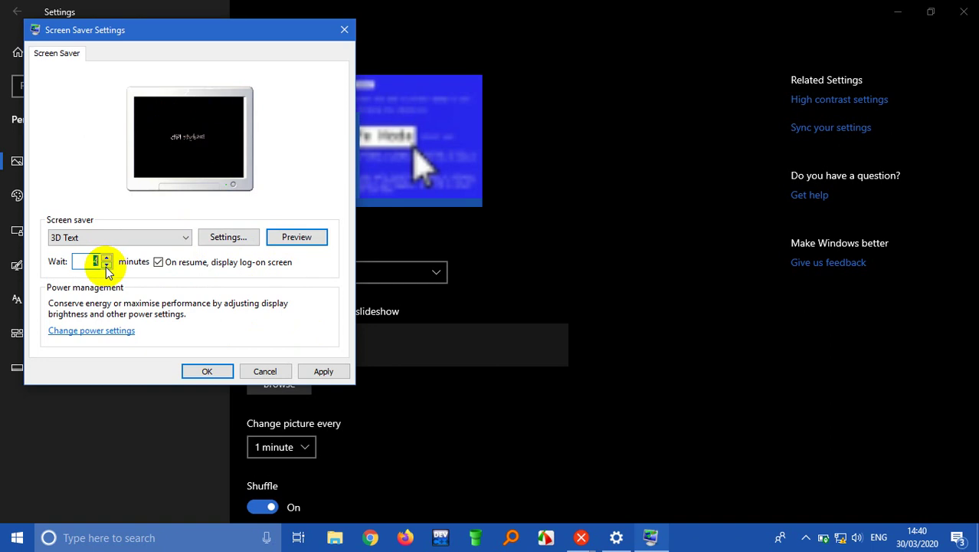
pyautogui.click(107, 258)
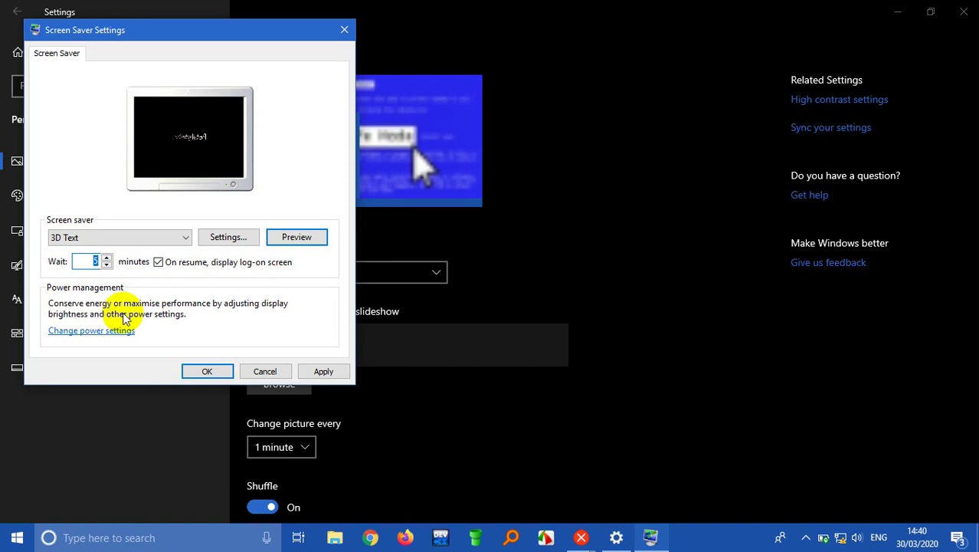
pyautogui.click(320, 373)
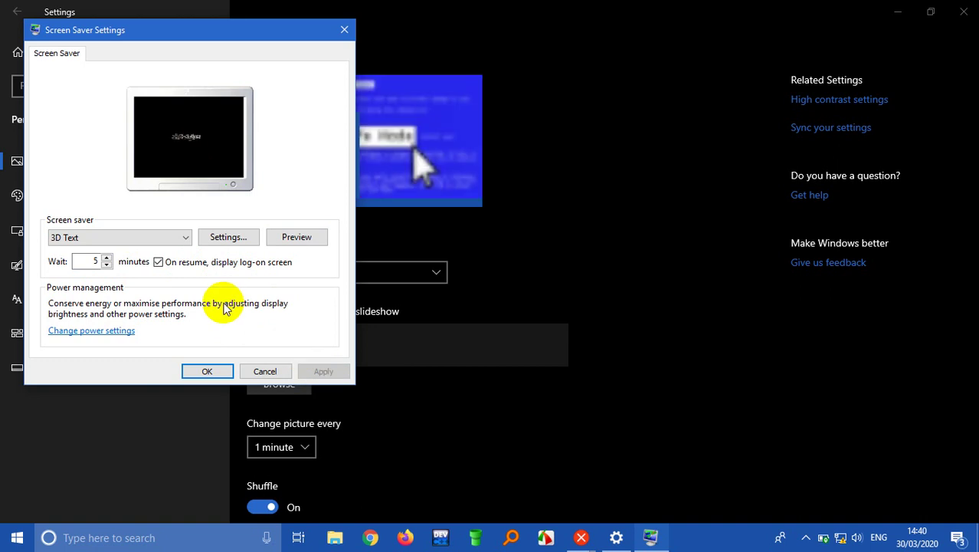
pyautogui.click(215, 372)
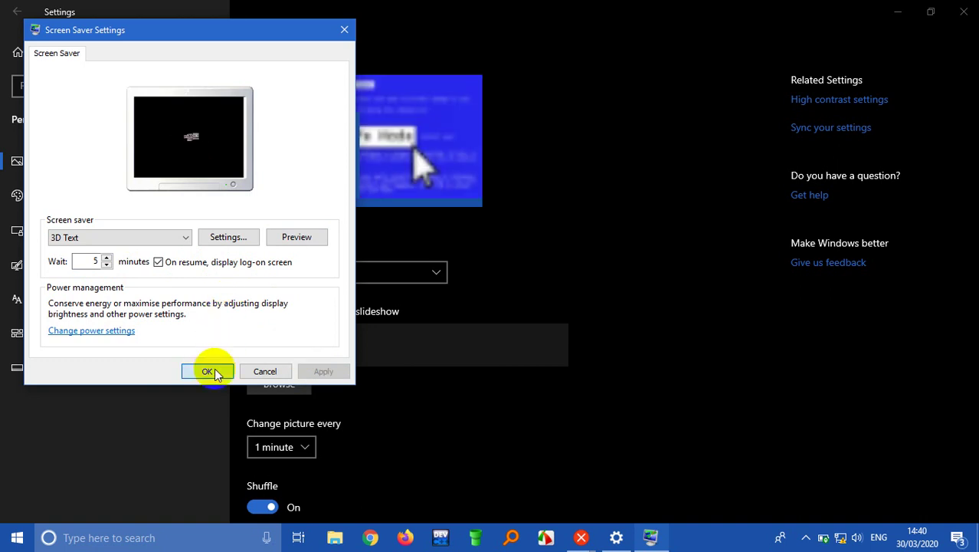